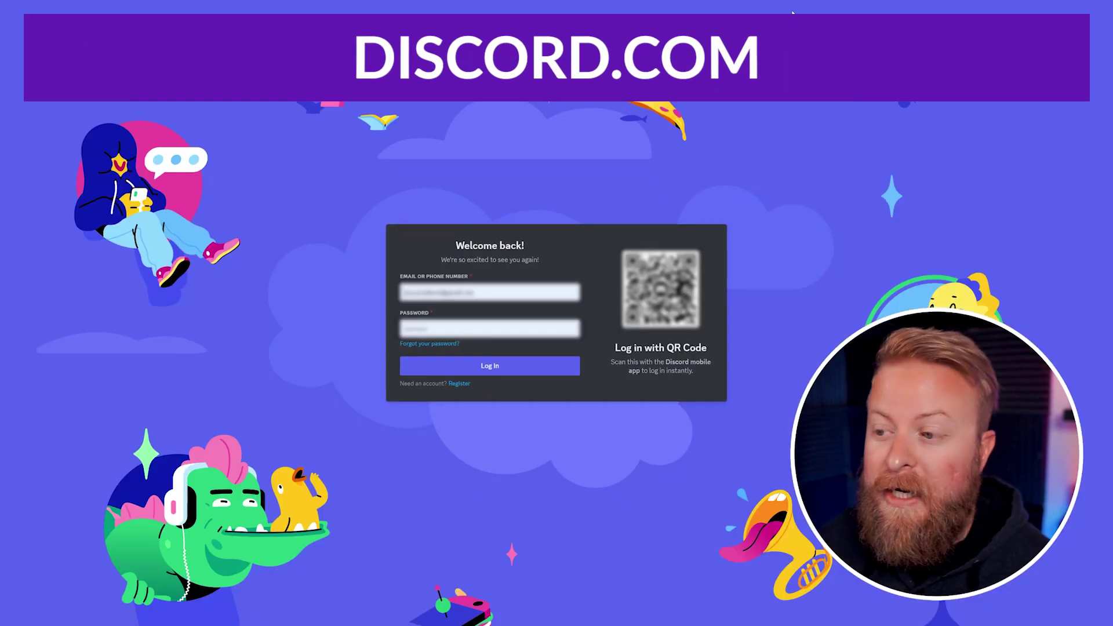
Step: Follow the Register link under the Discord login form to the Create an account page
{"action": "left_click", "coordinate": [459, 384]}
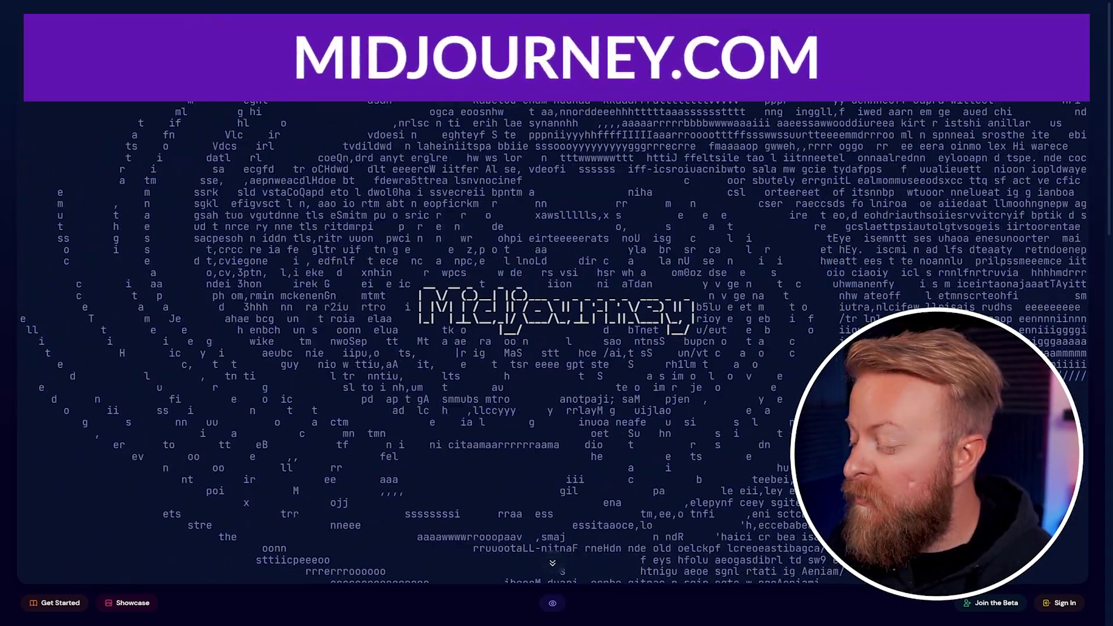
Step: Scroll down midjourney.com and choose Join the Beta to get the Discord server invite
{"action": "scroll", "coordinate": [557, 313], "scroll_direction": "down", "scroll_amount": 2}
{"action": "scroll", "coordinate": [556, 313], "scroll_direction": "down", "scroll_amount": 5}
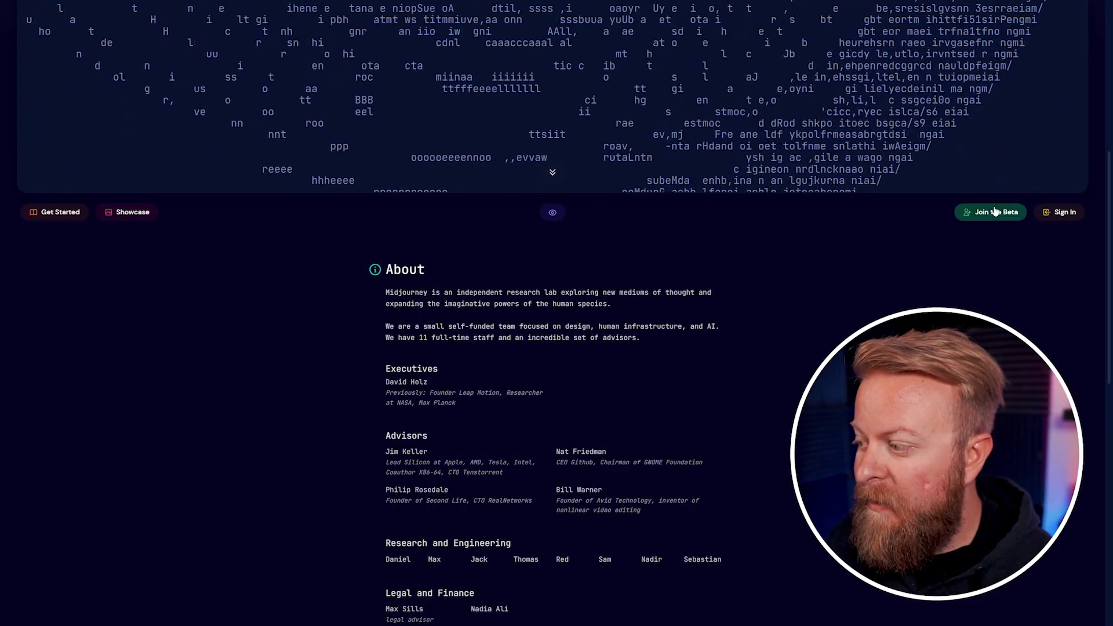
{"action": "left_click", "coordinate": [991, 213]}
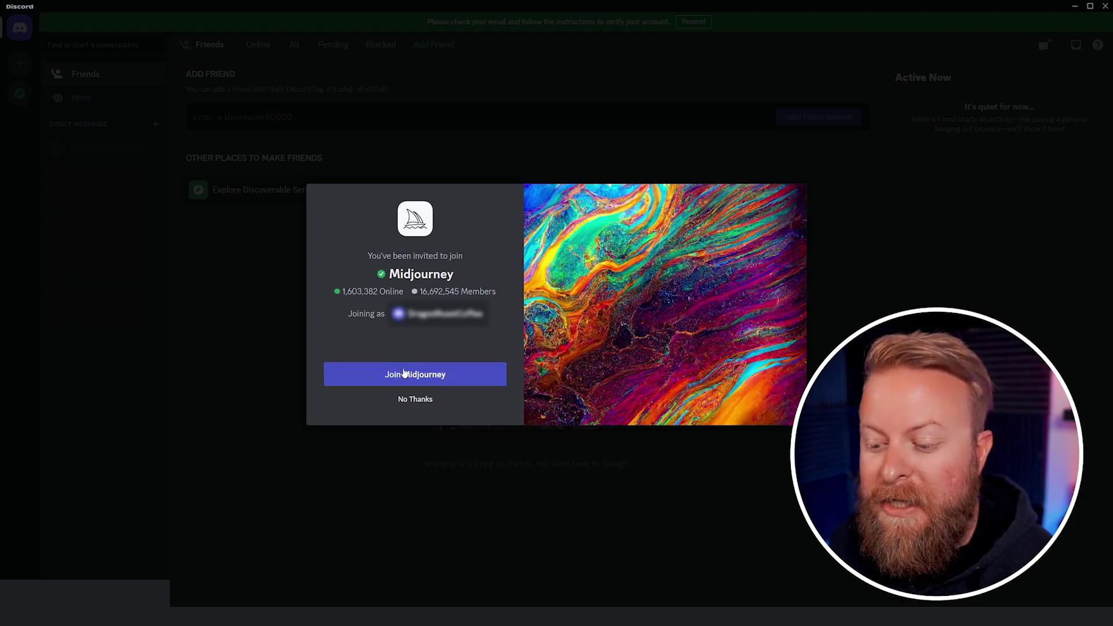
Step: Accept the Midjourney server invite and look over its Home highlights and channel list
{"action": "left_click", "coordinate": [442, 375]}
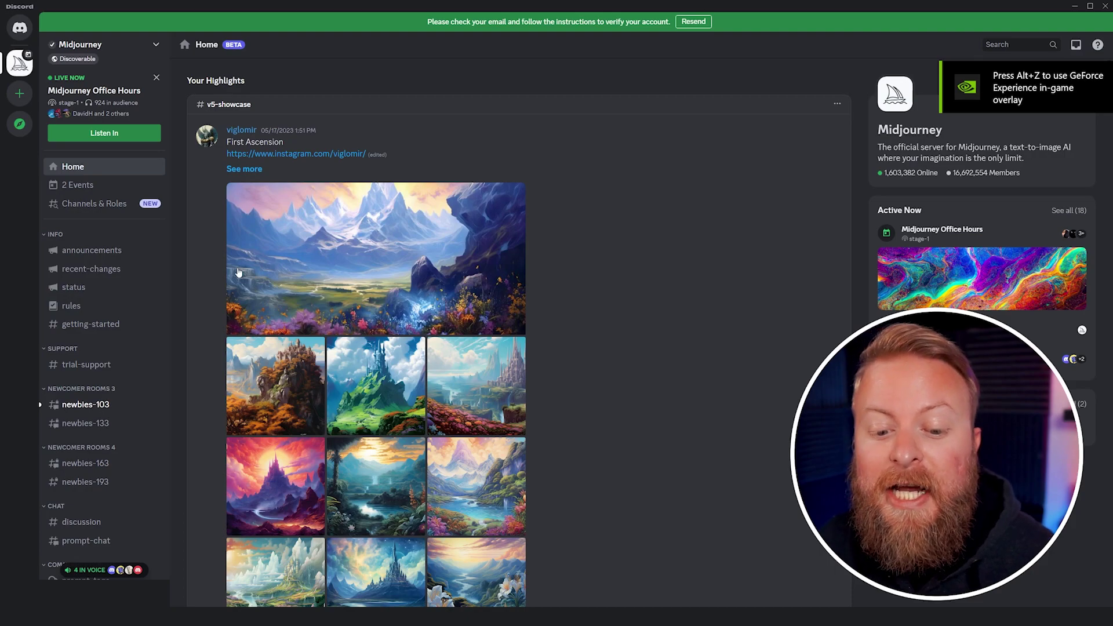
{"action": "scroll", "coordinate": [129, 351], "scroll_direction": "down", "scroll_amount": 3}
{"action": "scroll", "coordinate": [129, 351], "scroll_direction": "up", "scroll_amount": 3}
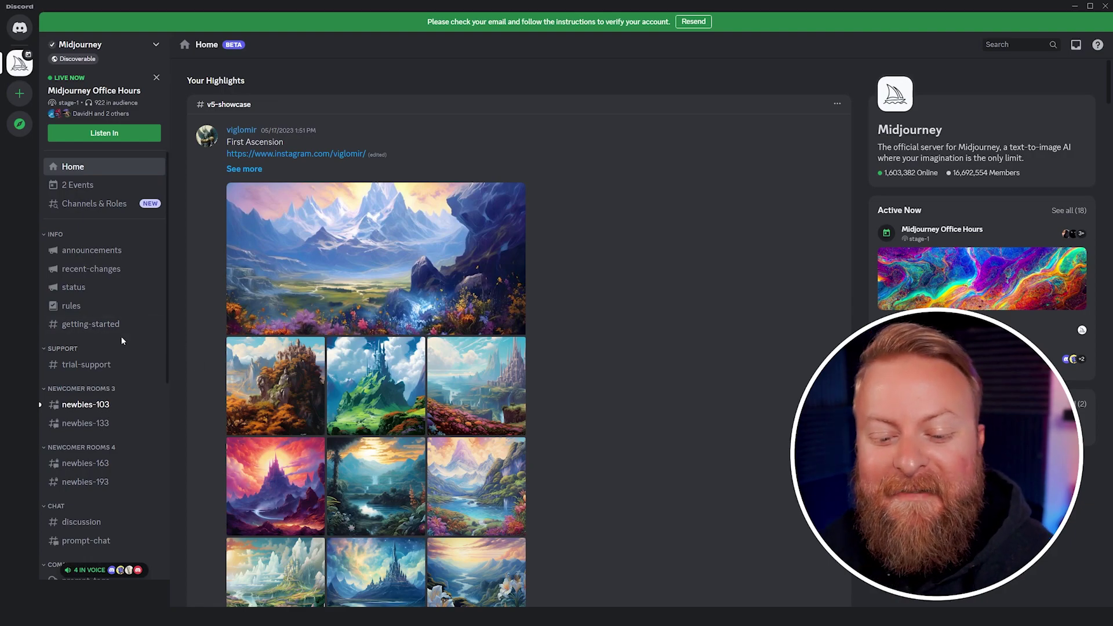
{"action": "scroll", "coordinate": [98, 383], "scroll_direction": "down", "scroll_amount": 1}
{"action": "mouse_move", "coordinate": [102, 366]}
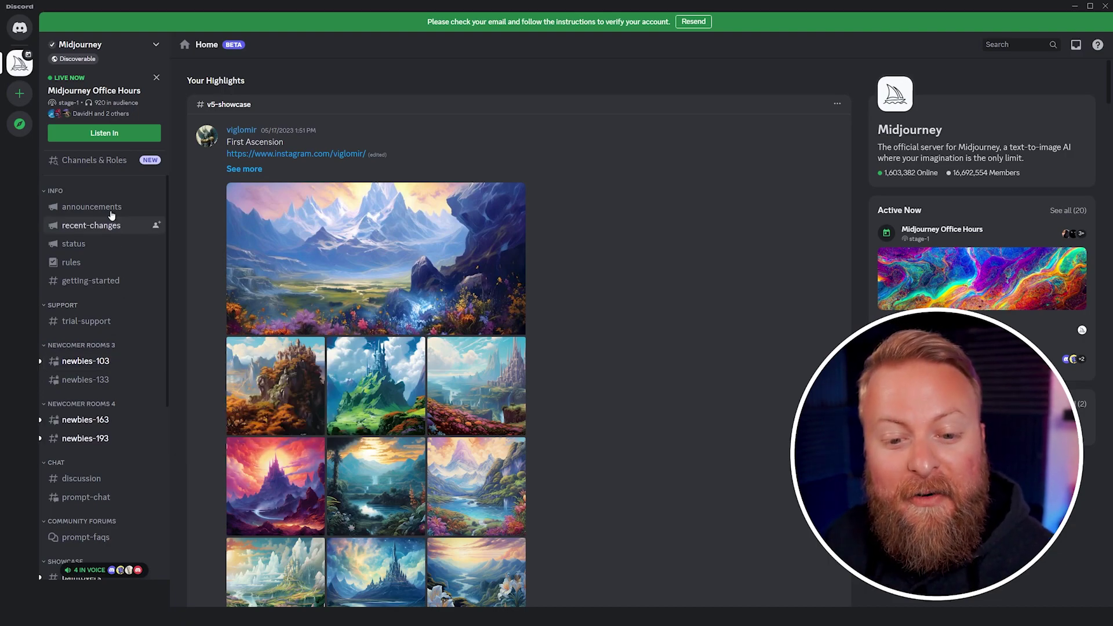
Step: Open #rules, then read through the #getting-started channel's how-to steps
{"action": "left_click", "coordinate": [89, 266]}
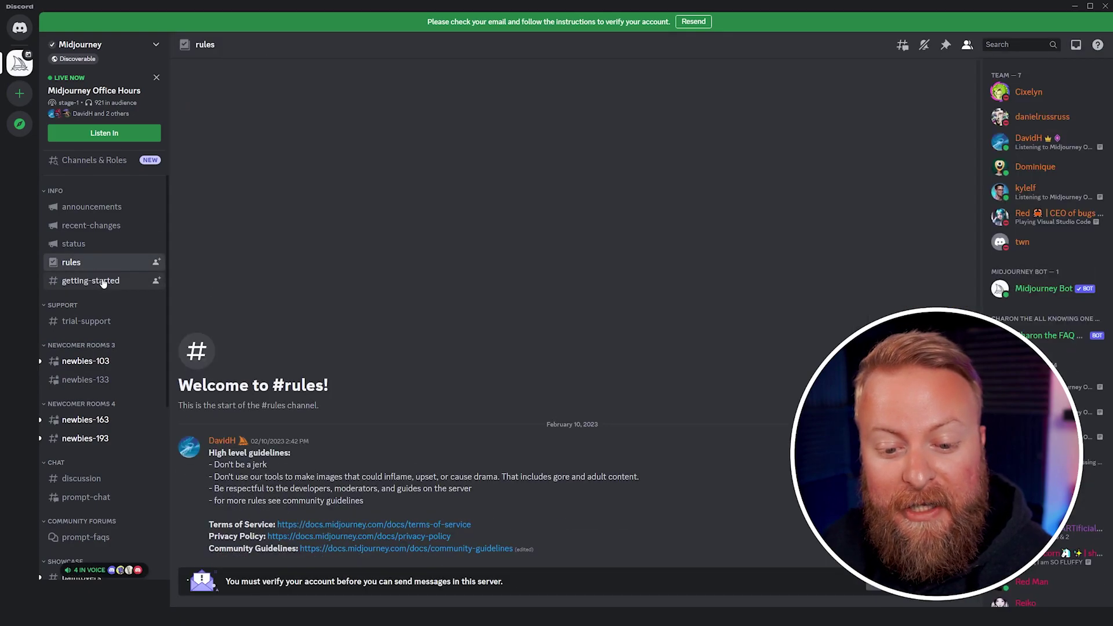
{"action": "left_click", "coordinate": [103, 283]}
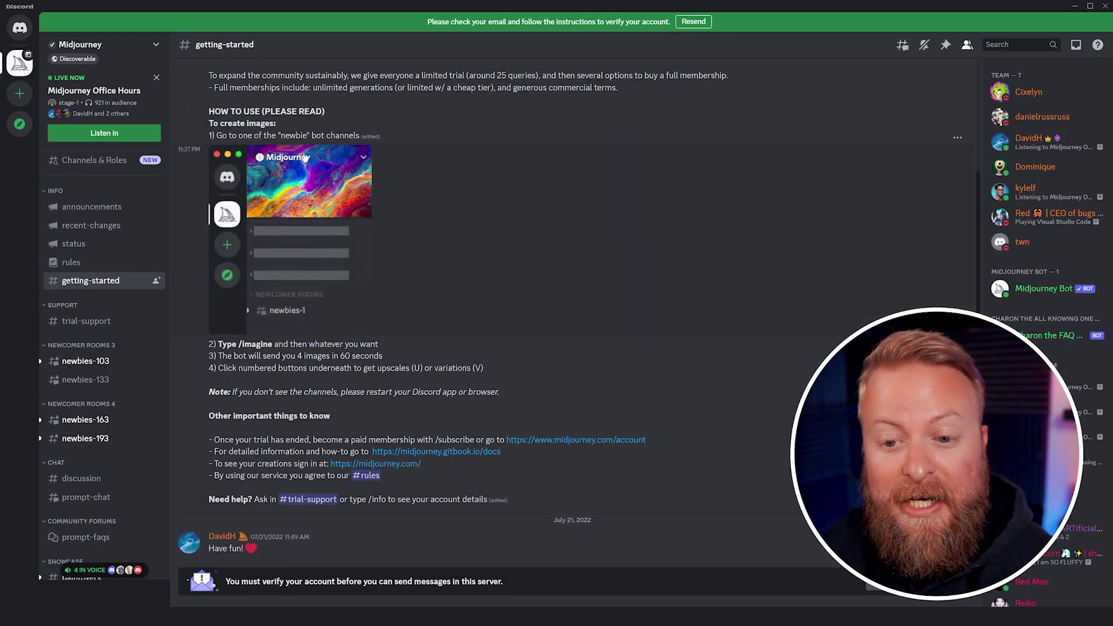
{"action": "scroll", "coordinate": [284, 127], "scroll_direction": "up", "scroll_amount": 3}
{"action": "scroll", "coordinate": [283, 143], "scroll_direction": "down", "scroll_amount": 5}
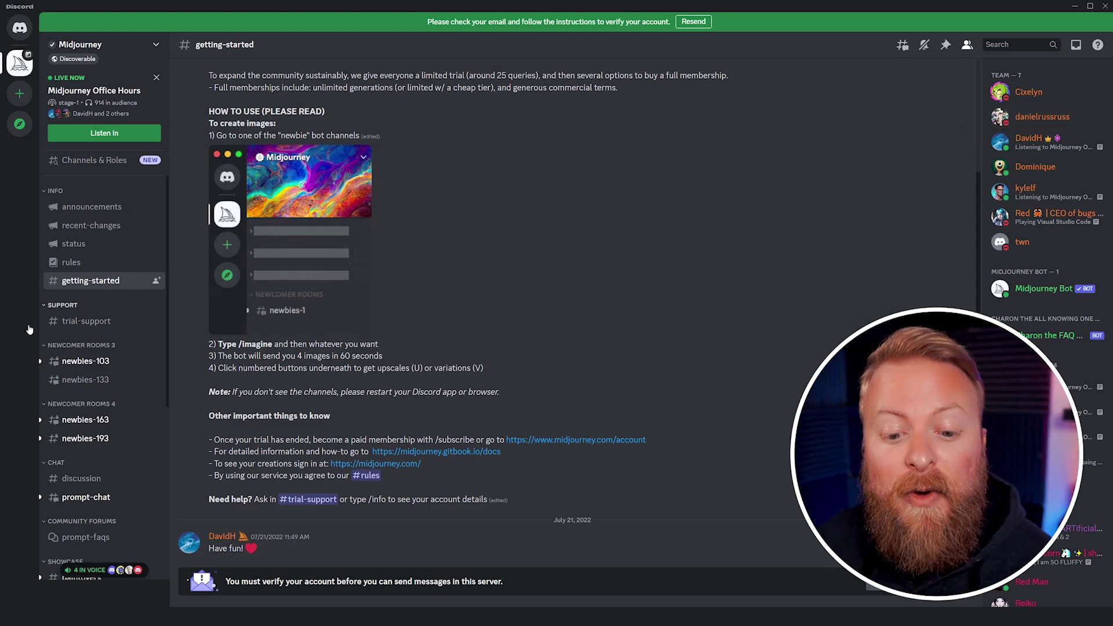
{"action": "scroll", "coordinate": [87, 244], "scroll_direction": "down", "scroll_amount": 3}
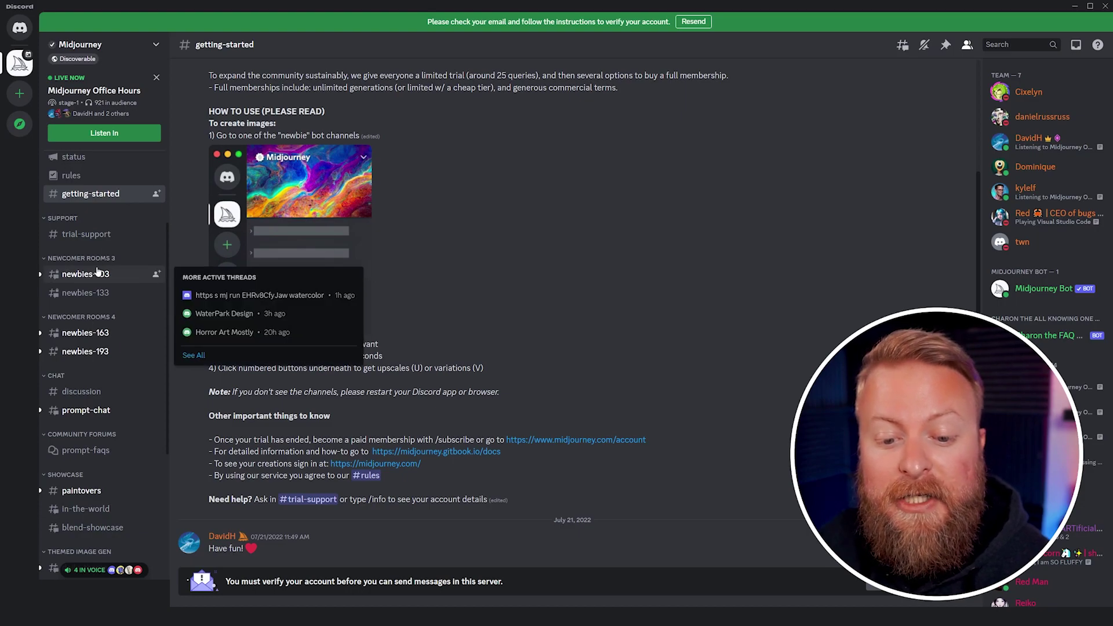
Step: Scroll through Midjourney Bot's grids in #newbies-103 and enlarge the dog-in-the-sky grid
{"action": "left_click", "coordinate": [92, 273]}
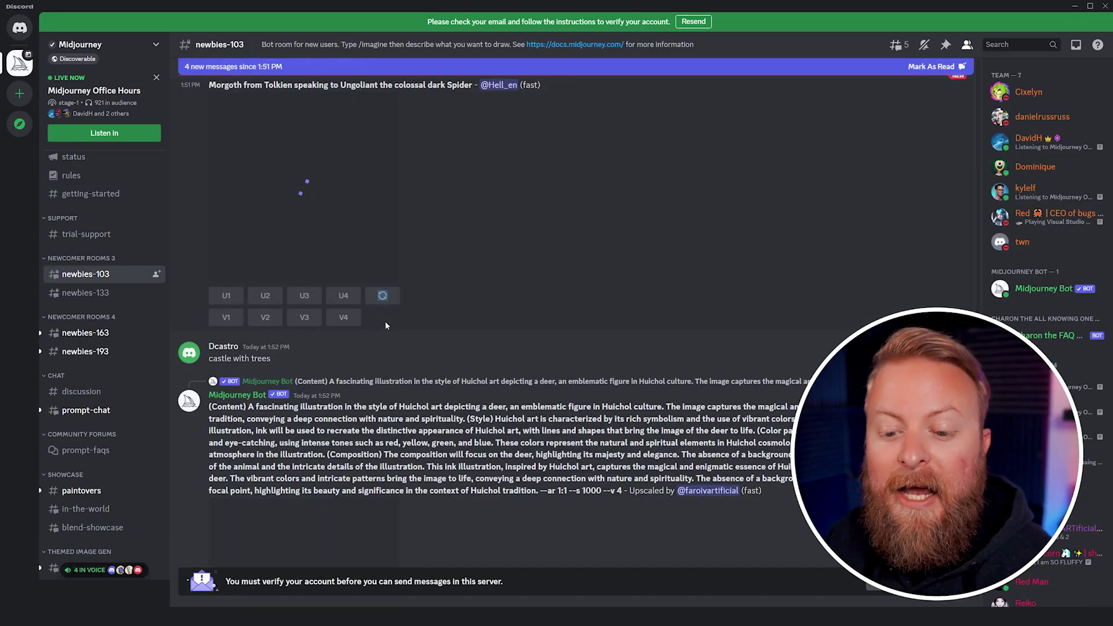
{"action": "scroll", "coordinate": [512, 357], "scroll_direction": "down", "scroll_amount": 3}
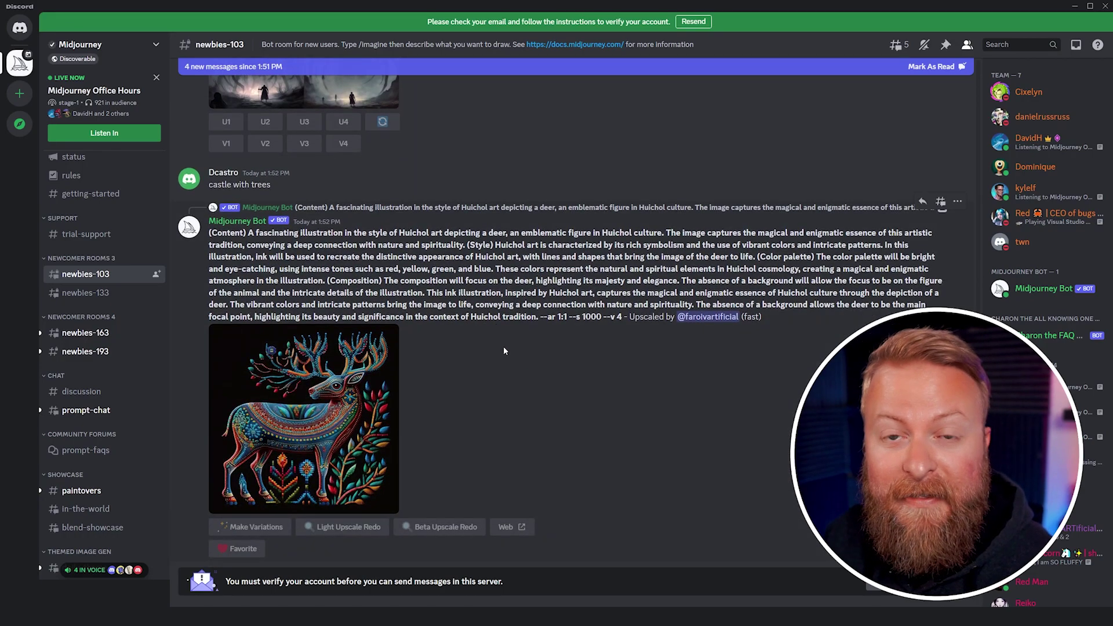
{"action": "scroll", "coordinate": [261, 226], "scroll_direction": "up", "scroll_amount": 5}
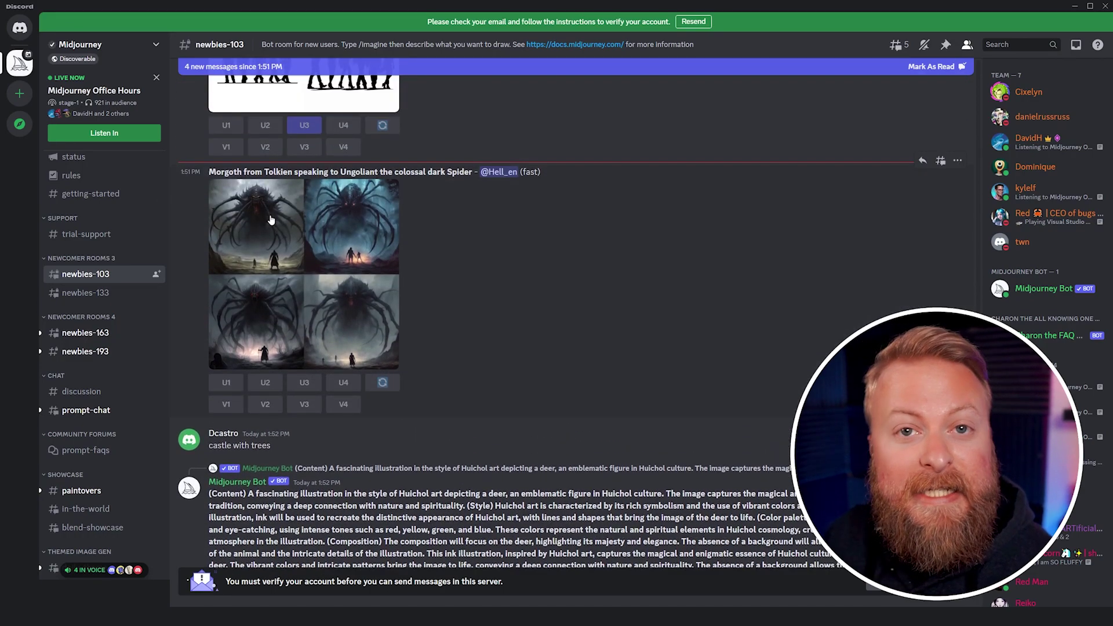
{"action": "scroll", "coordinate": [332, 385], "scroll_direction": "up", "scroll_amount": 10}
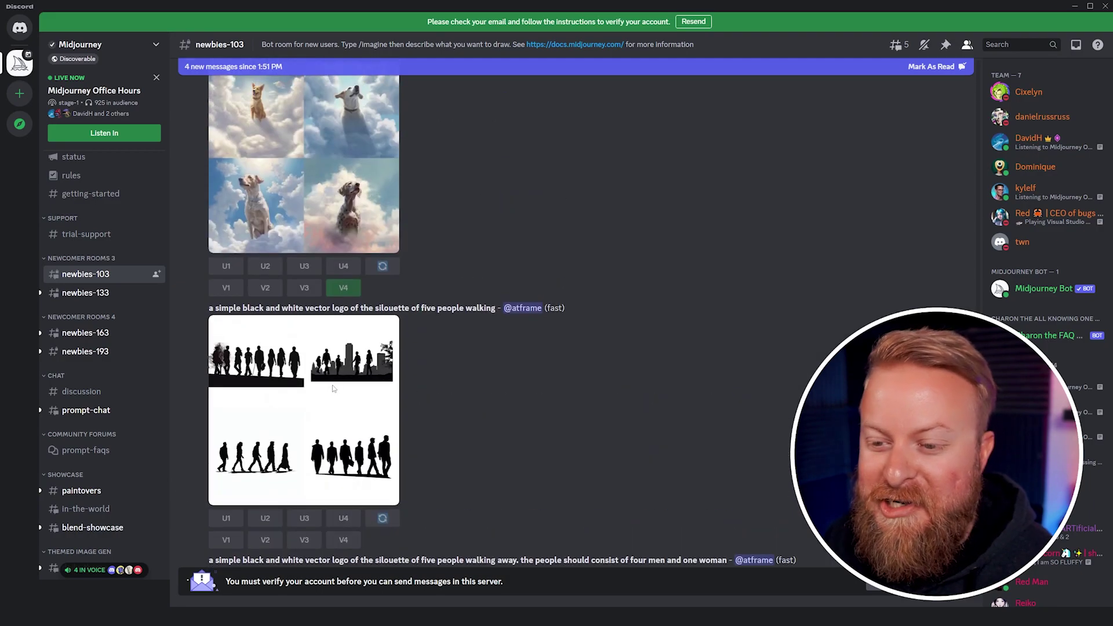
{"action": "left_click", "coordinate": [350, 292]}
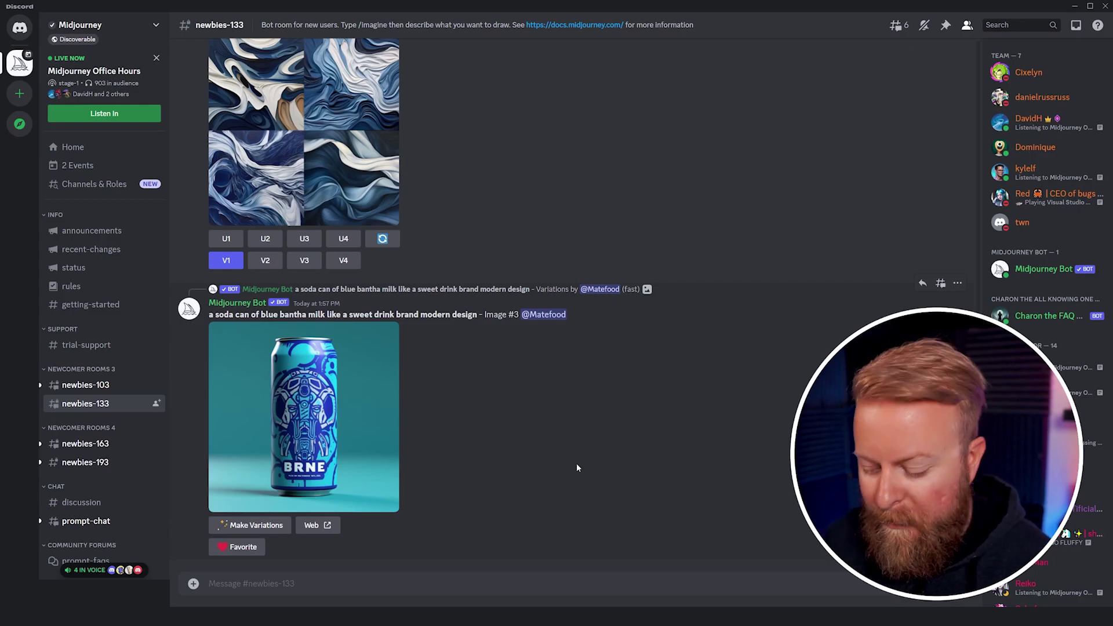
Step: Send the /subscribe command to Midjourney Bot in #newbies-133, correcting the misspelling
{"action": "type", "text": "/subscir"}
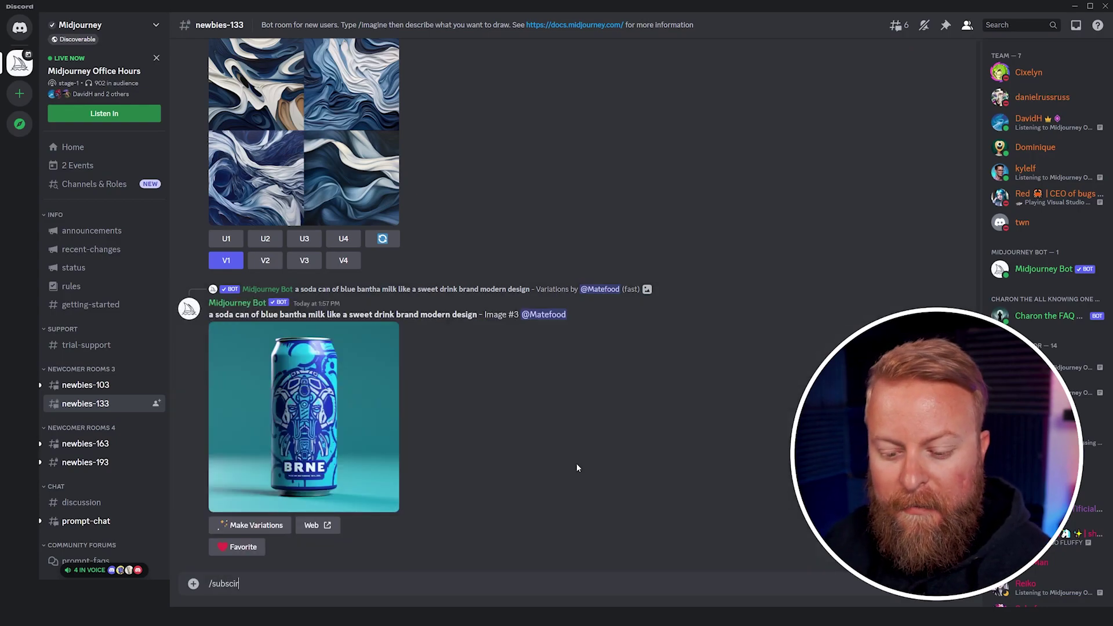
{"action": "key", "text": "BackSpace"}
{"action": "key", "text": "BackSpace"}
{"action": "type", "text": "ri"}
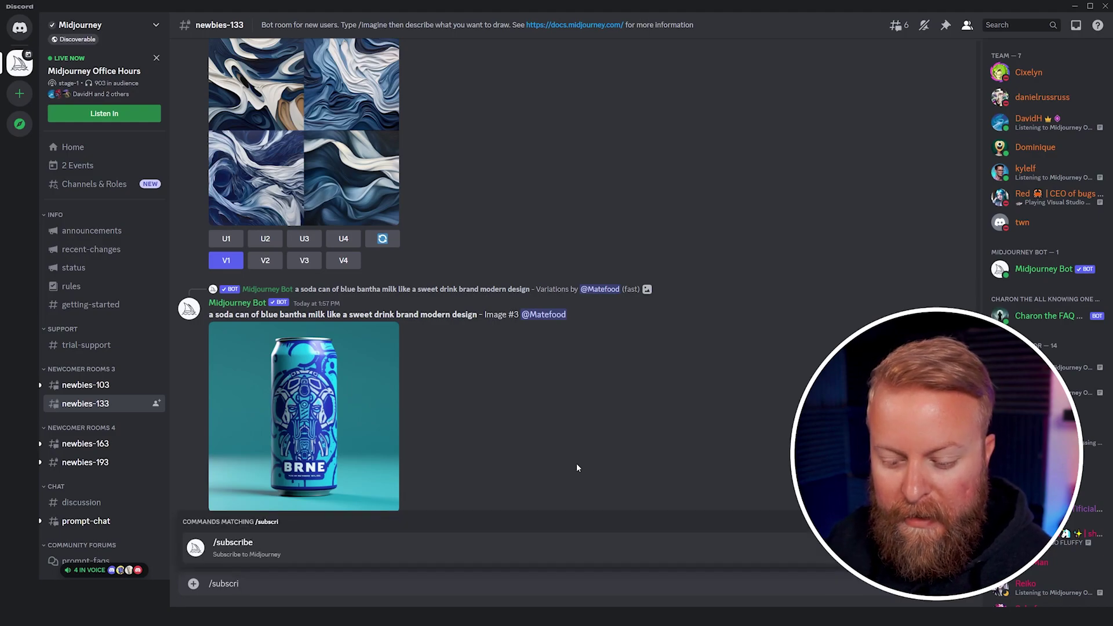
{"action": "left_click", "coordinate": [261, 551]}
{"action": "key", "text": "Return"}
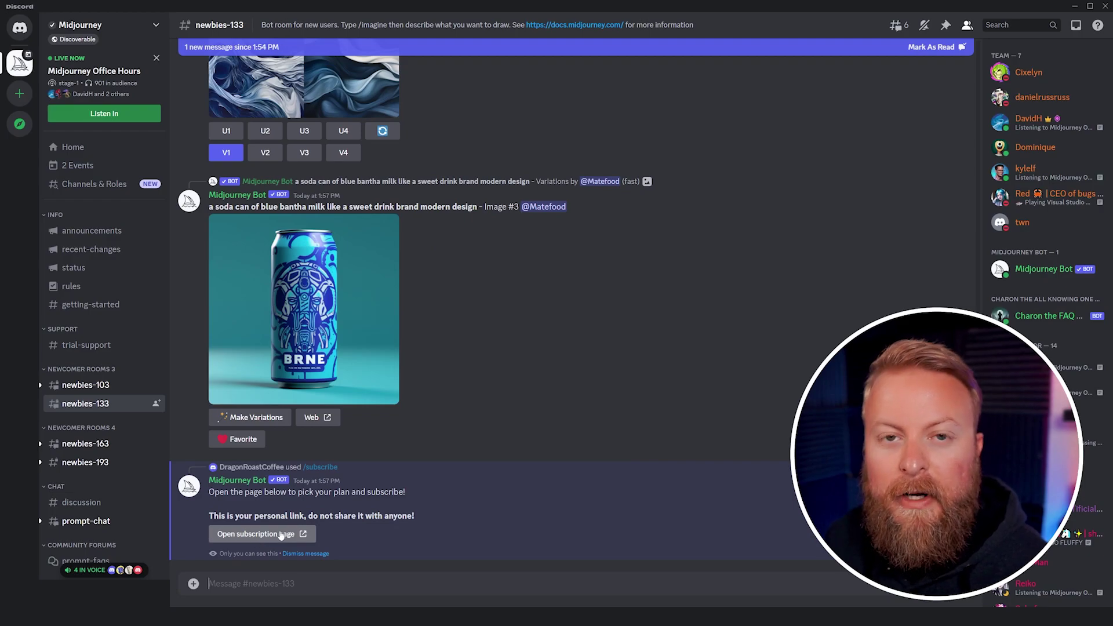
Step: Open the subscription page and highlight Basic, Standard (15h Fast) and Pro (30h Fast) generation allowances
{"action": "left_click", "coordinate": [280, 534]}
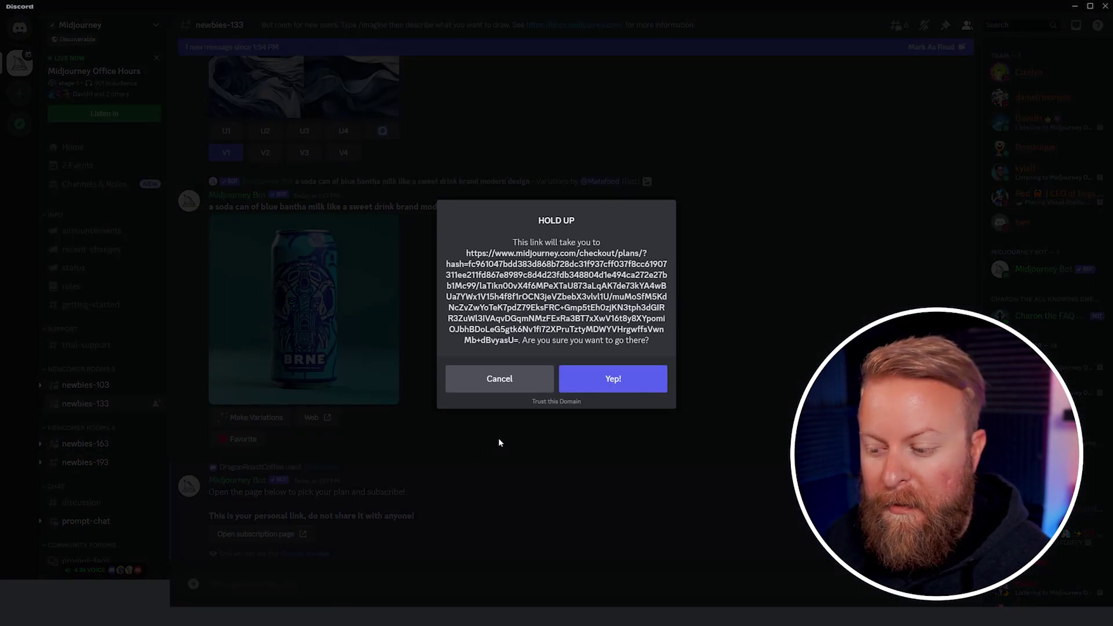
{"action": "left_click", "coordinate": [613, 378]}
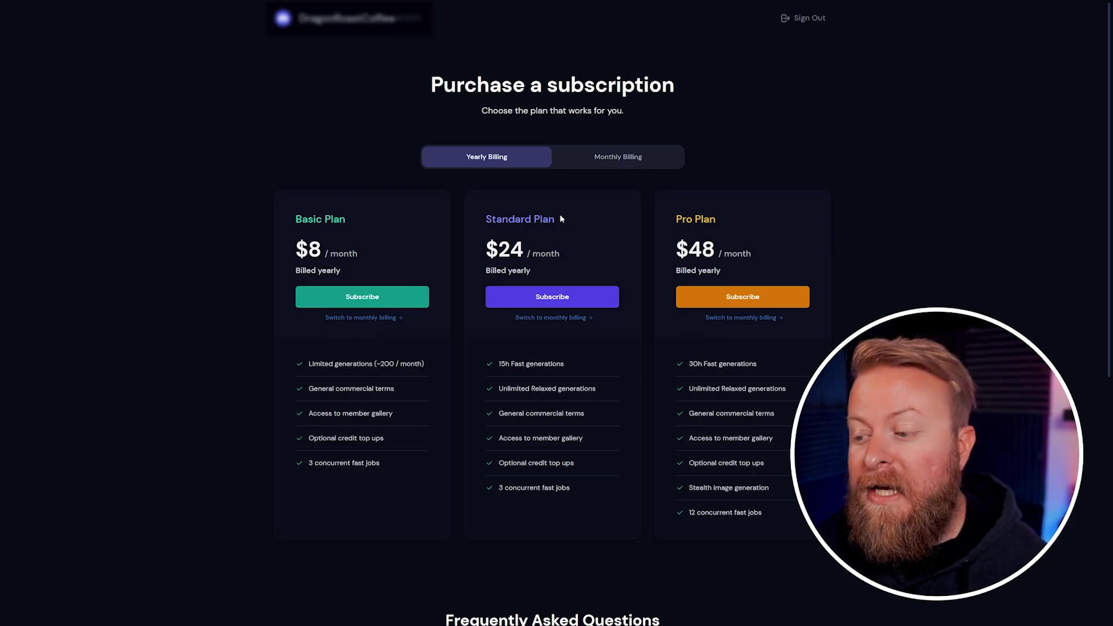
{"action": "scroll", "coordinate": [552, 314], "scroll_direction": "down", "scroll_amount": 1}
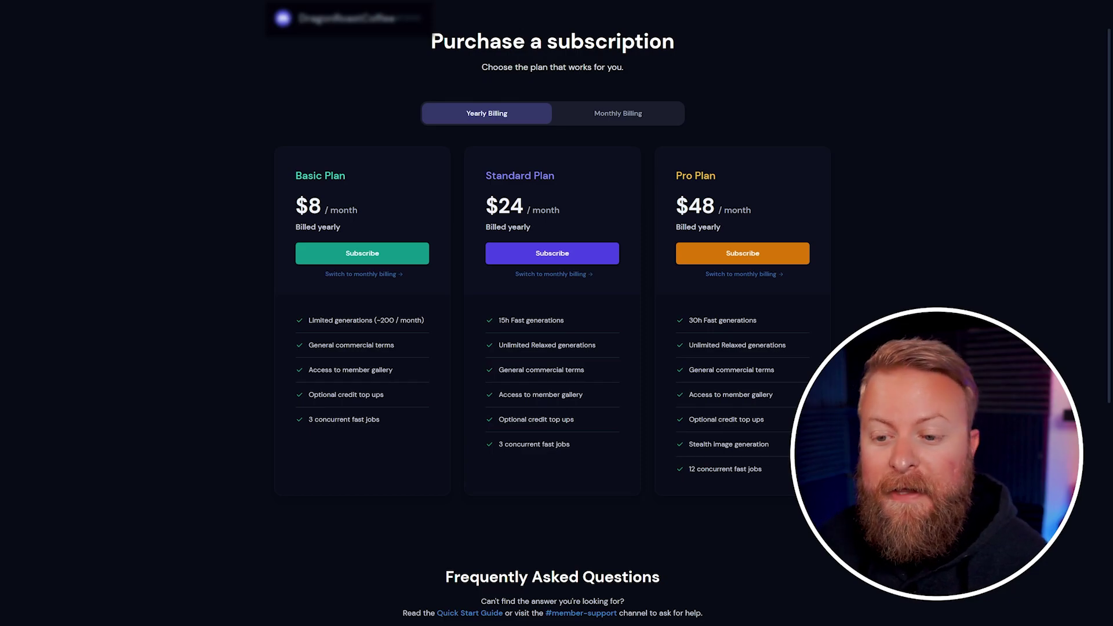
{"action": "left_click_drag", "start_coordinate": [309, 320], "coordinate": [426, 320]}
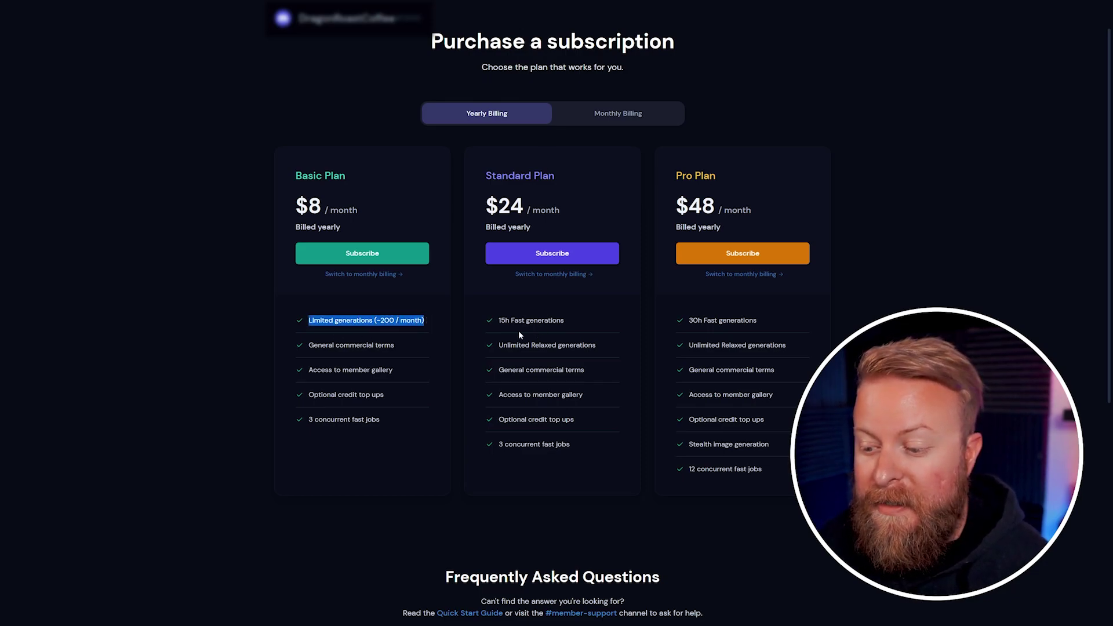
{"action": "left_click_drag", "start_coordinate": [499, 320], "coordinate": [544, 320]}
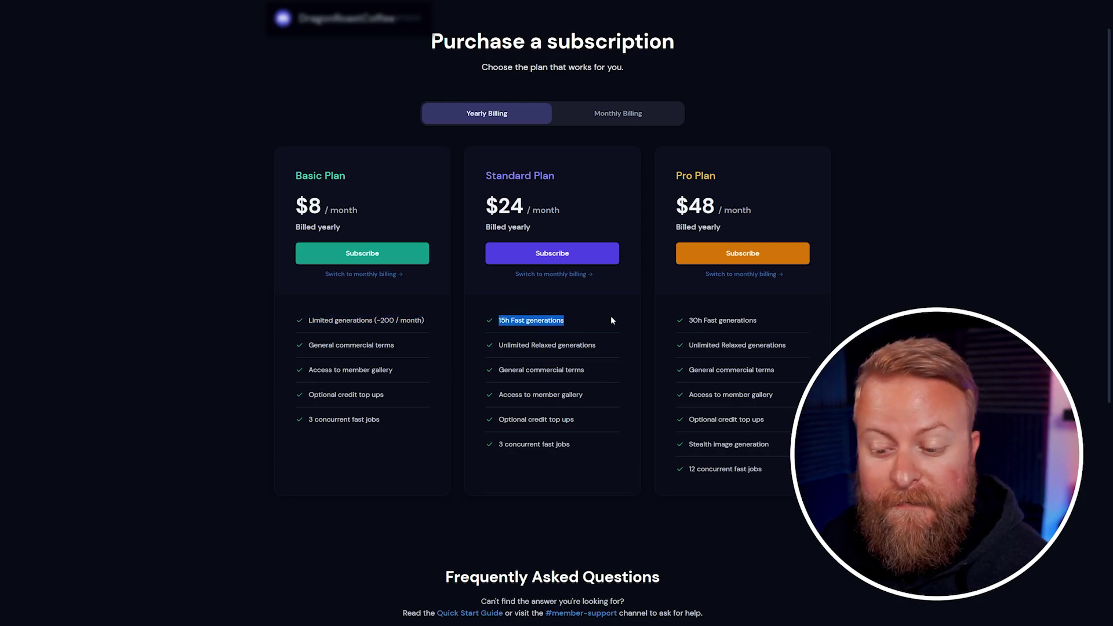
{"action": "left_click_drag", "start_coordinate": [735, 320], "coordinate": [688, 320]}
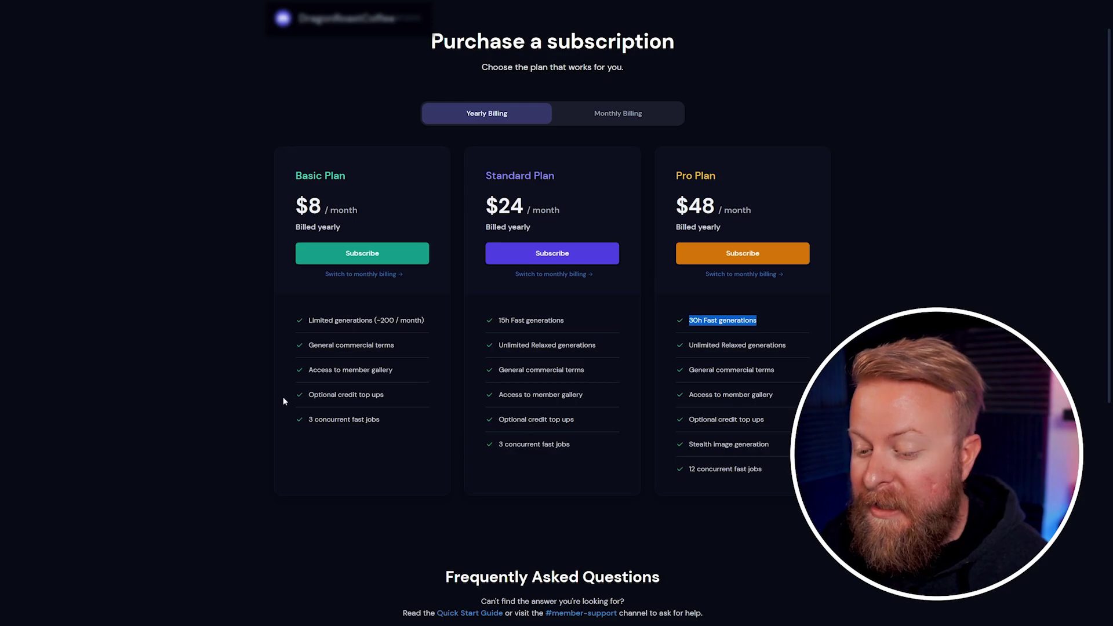
{"action": "scroll", "coordinate": [719, 494], "scroll_direction": "up", "scroll_amount": 1}
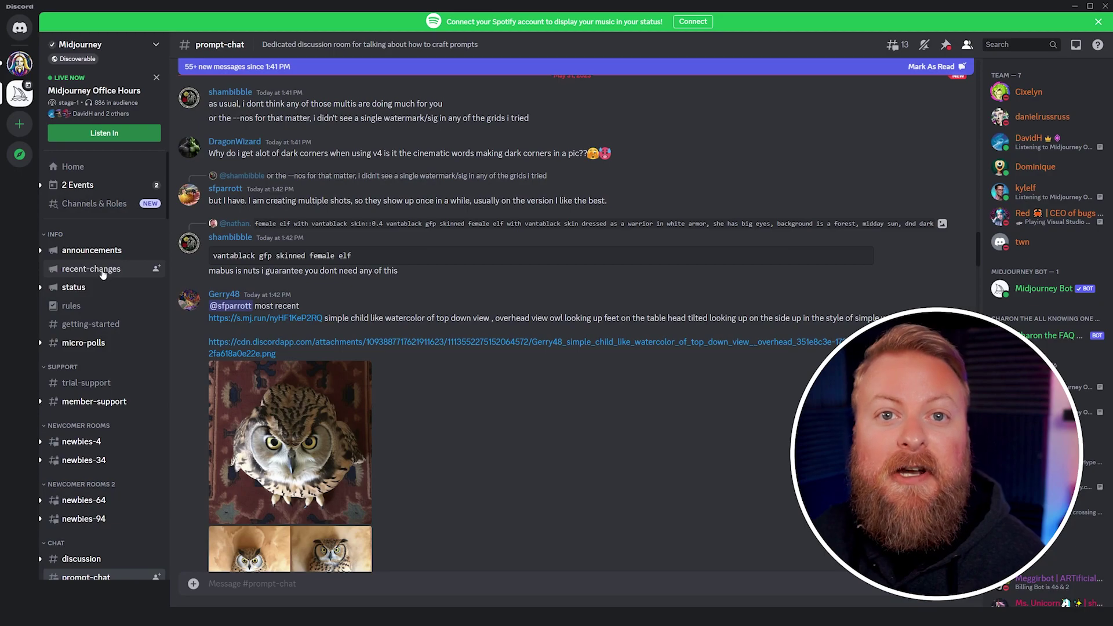
Step: In #newbies-4, scroll to the Keanu Reeves angel grid, view it enlarged, then close it
{"action": "scroll", "coordinate": [99, 296], "scroll_direction": "down", "scroll_amount": 3}
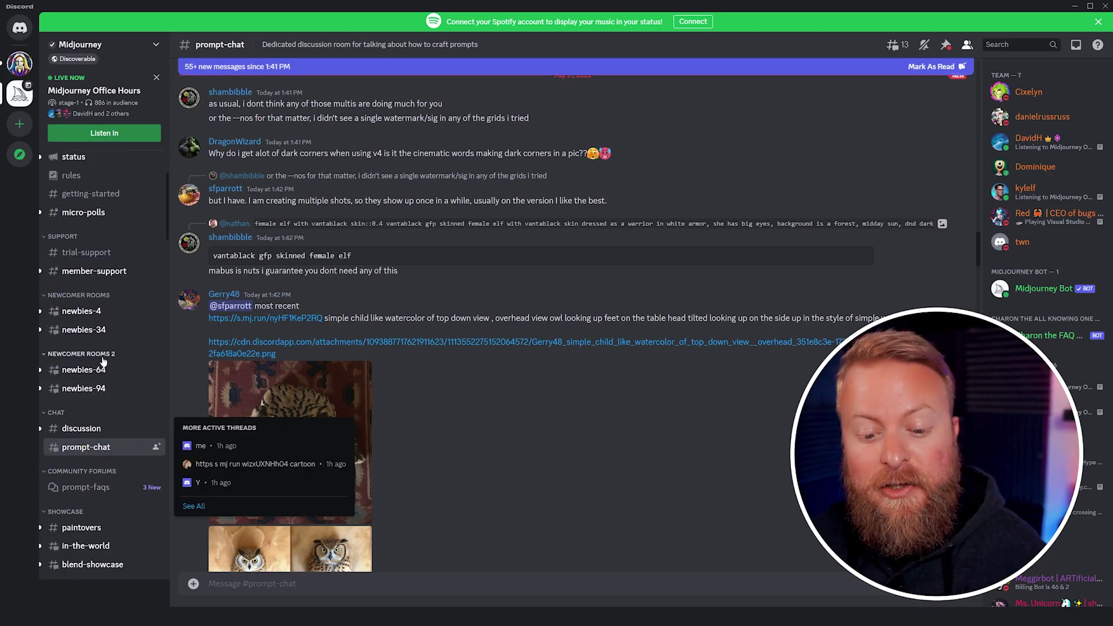
{"action": "mouse_move", "coordinate": [100, 311]}
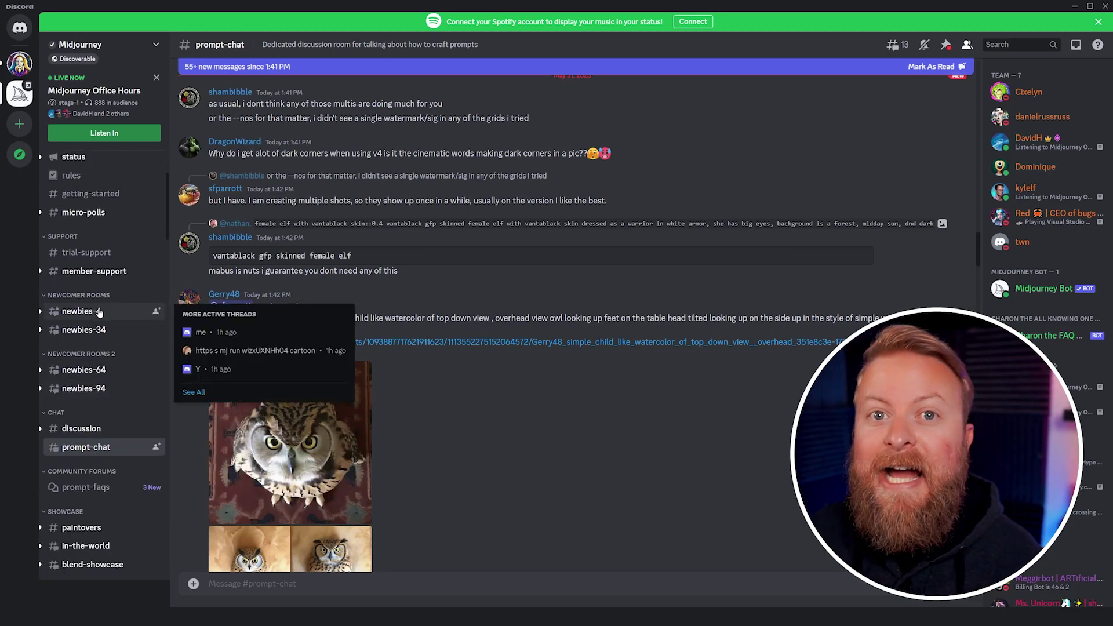
{"action": "left_click", "coordinate": [100, 312]}
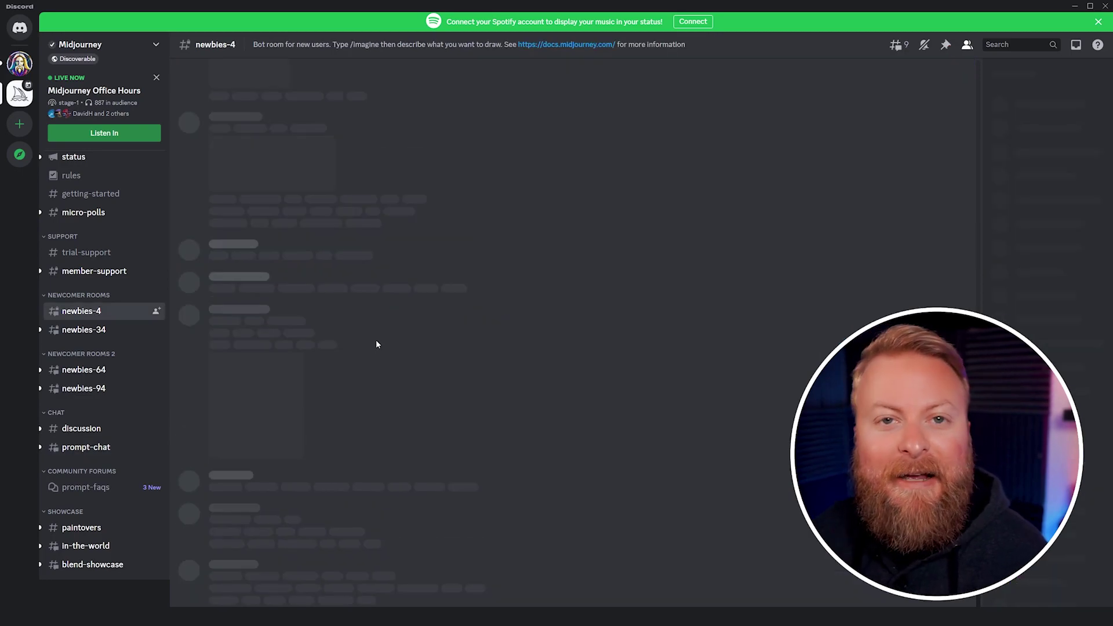
{"action": "scroll", "coordinate": [375, 342], "scroll_direction": "down", "scroll_amount": 3}
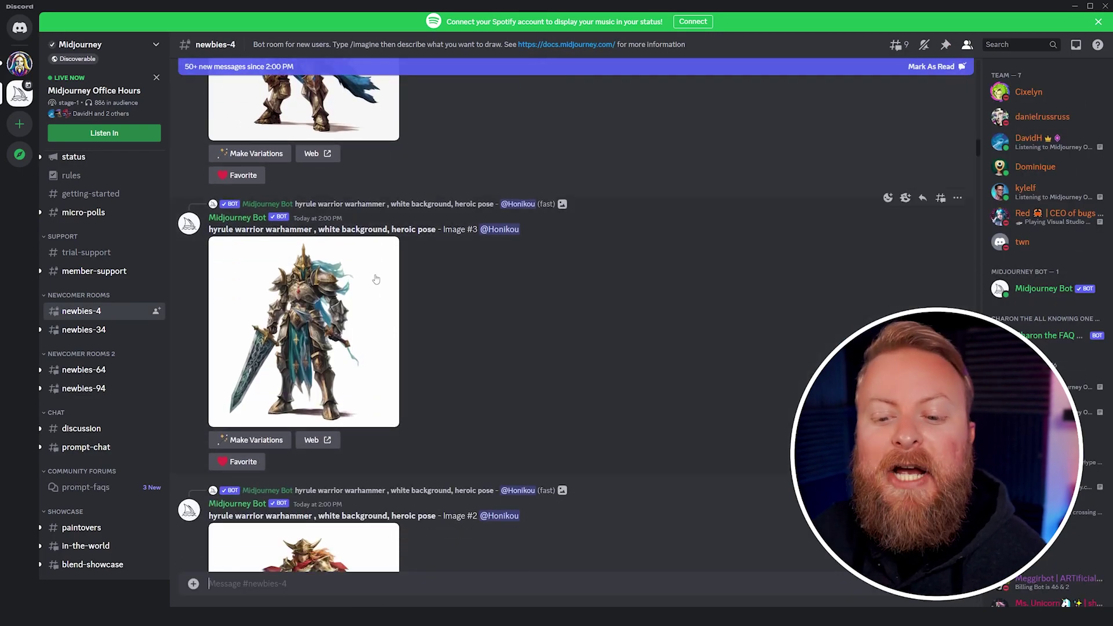
{"action": "scroll", "coordinate": [371, 279], "scroll_direction": "down", "scroll_amount": 8}
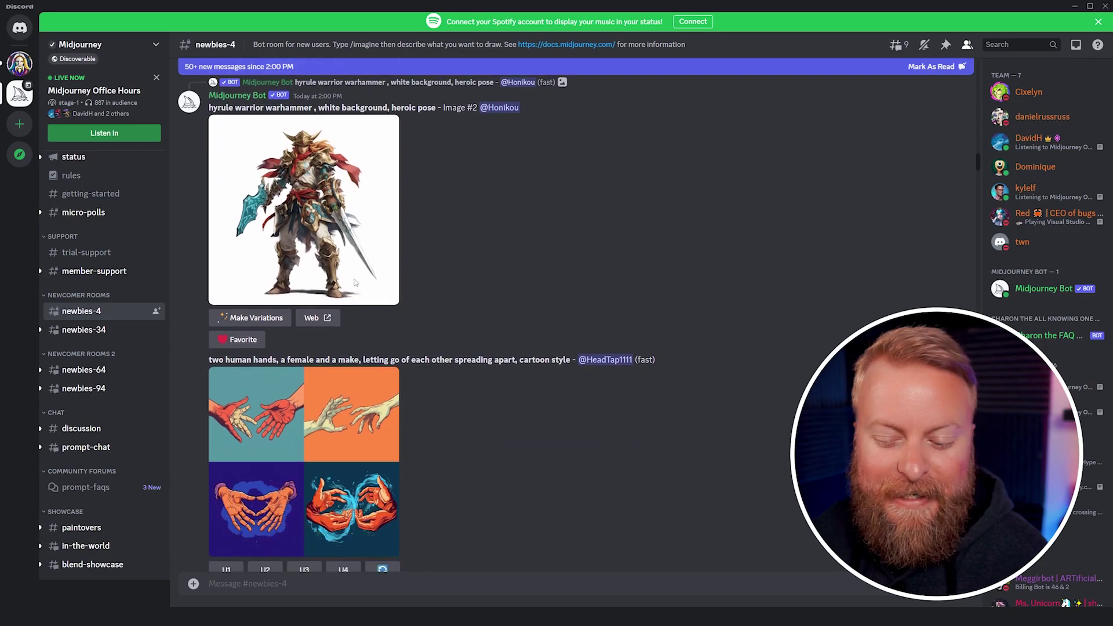
{"action": "scroll", "coordinate": [355, 282], "scroll_direction": "down", "scroll_amount": 6}
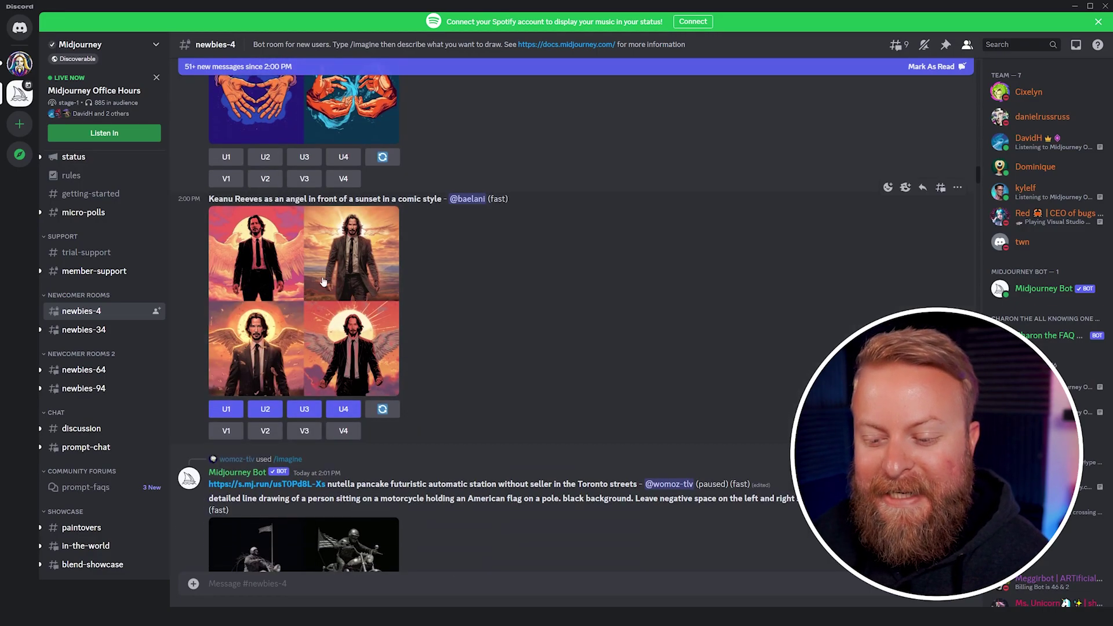
{"action": "left_click", "coordinate": [283, 263]}
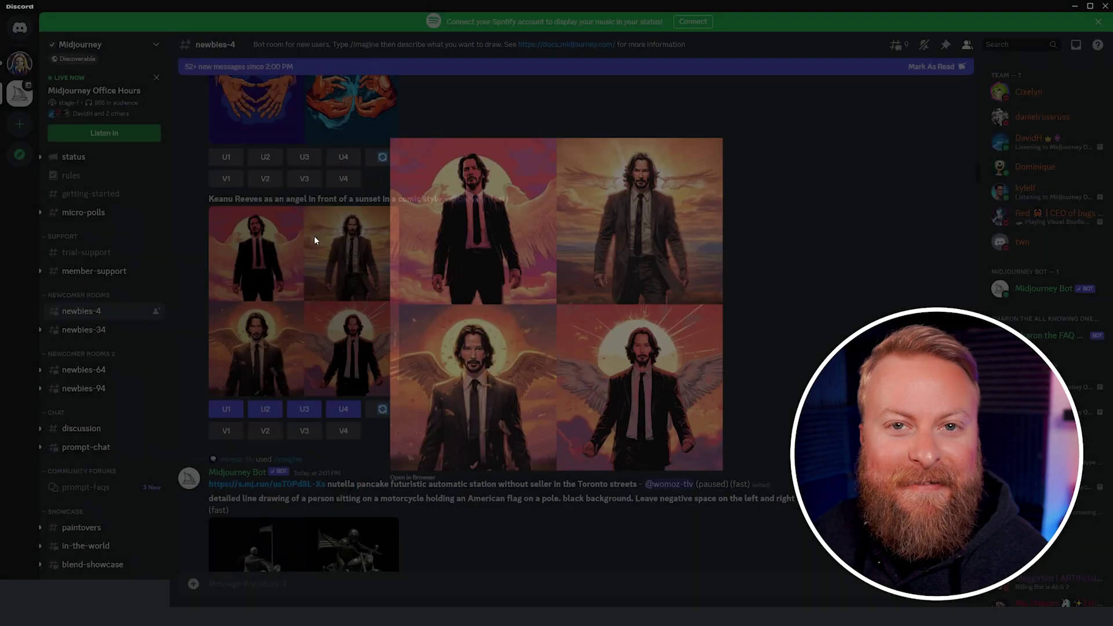
{"action": "left_click", "coordinate": [314, 236]}
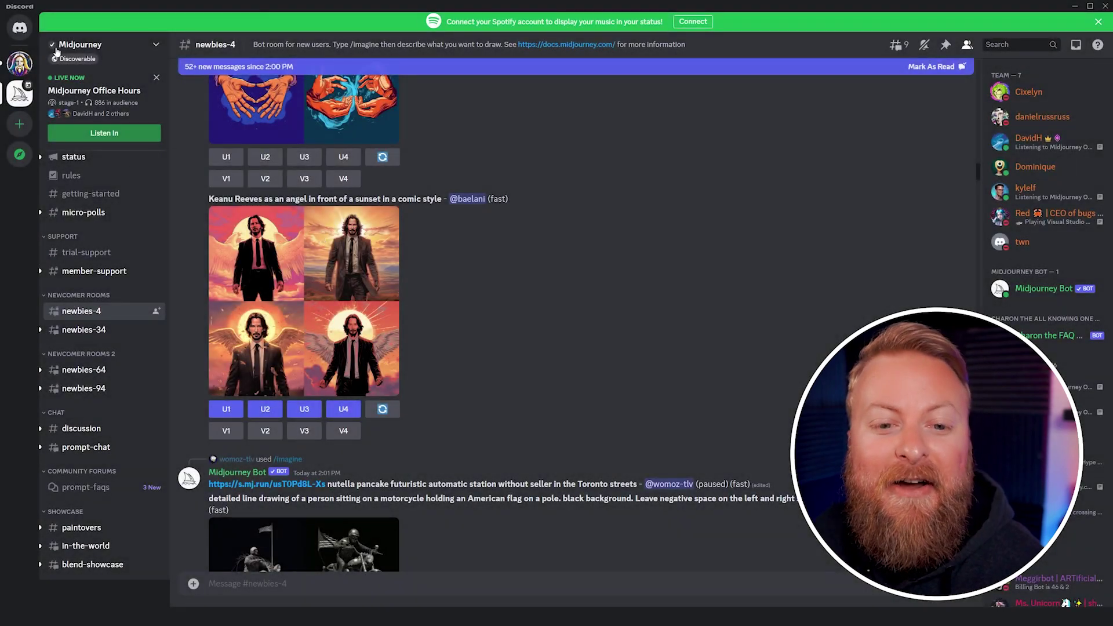
Step: In the Midjourney Bot DM, submit the prompt 'a hyperrealistic image of a dog in the bed of a truck'
{"action": "left_click", "coordinate": [25, 30]}
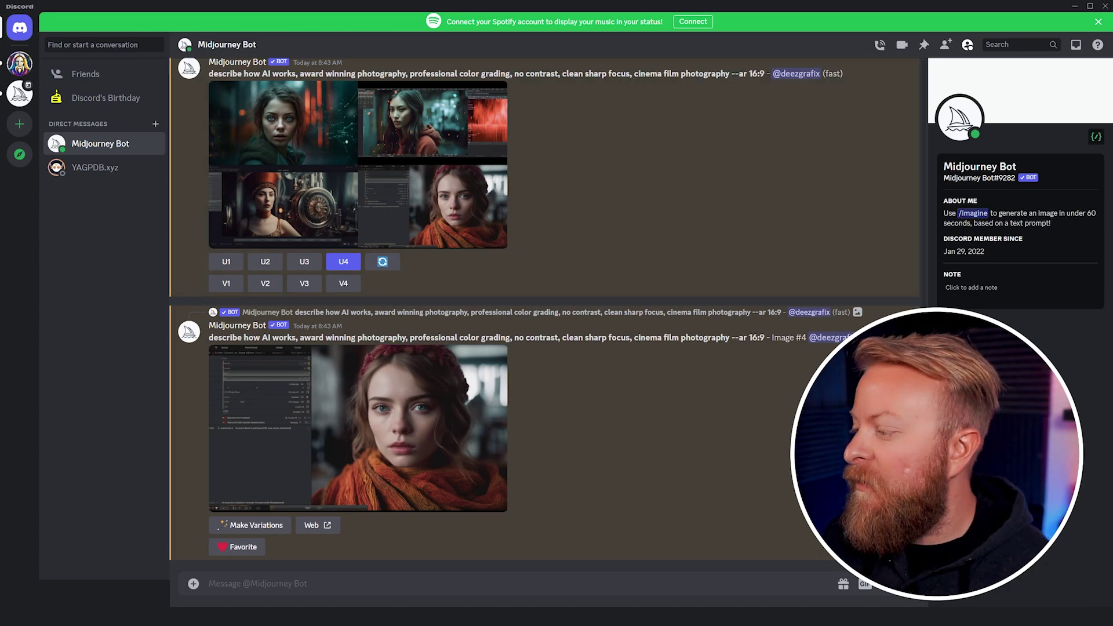
{"action": "type", "text": "/imagine prompt"}
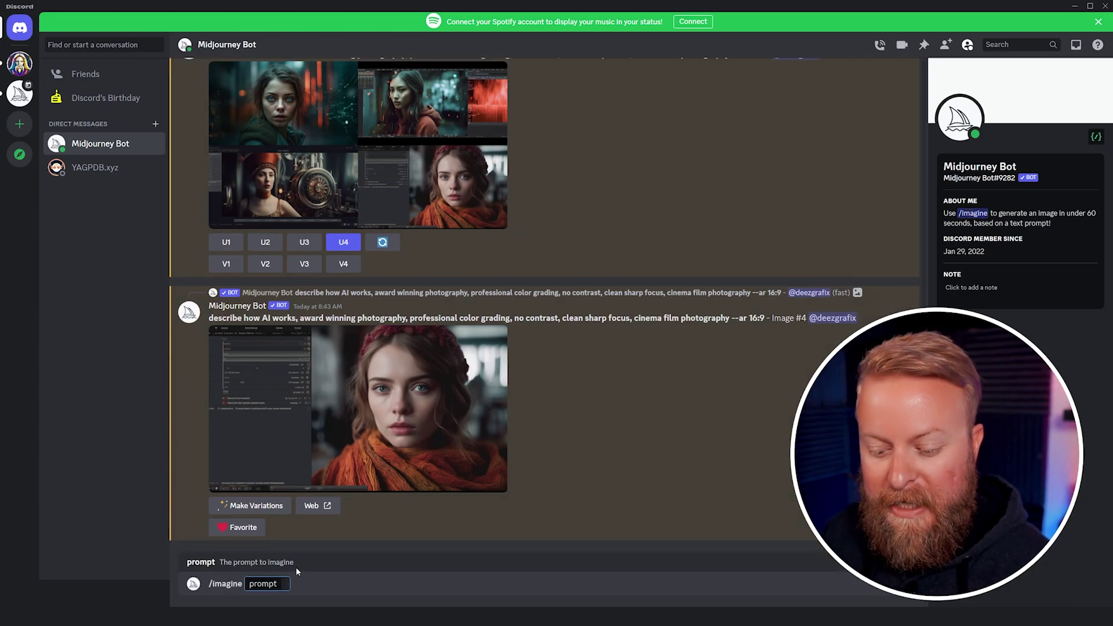
{"action": "key", "text": "BackSpace"}
{"action": "key", "text": "ctrl+a"}
{"action": "key", "text": "BackSpace"}
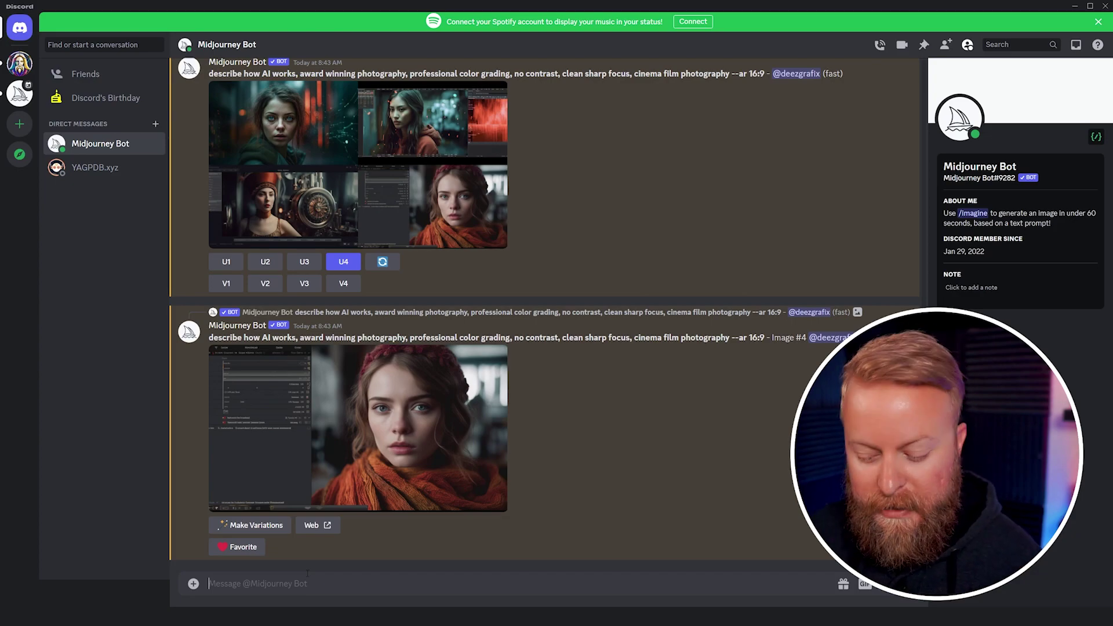
{"action": "type", "text": "/imagine a hyperrealistic image of a dog in the bed of a truck"}
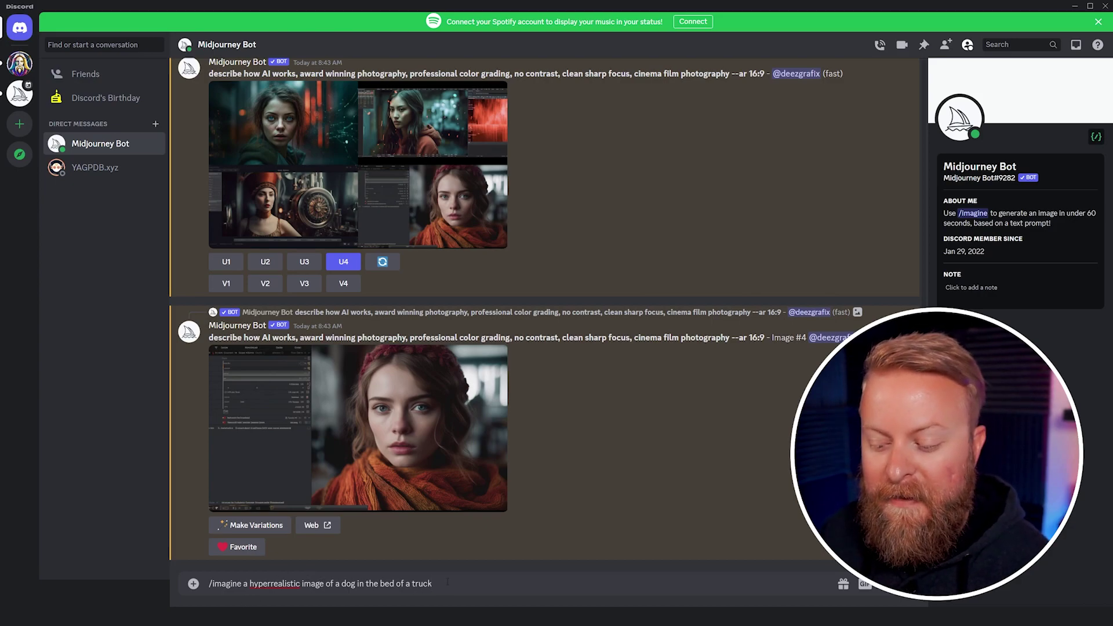
{"action": "key", "text": "Return"}
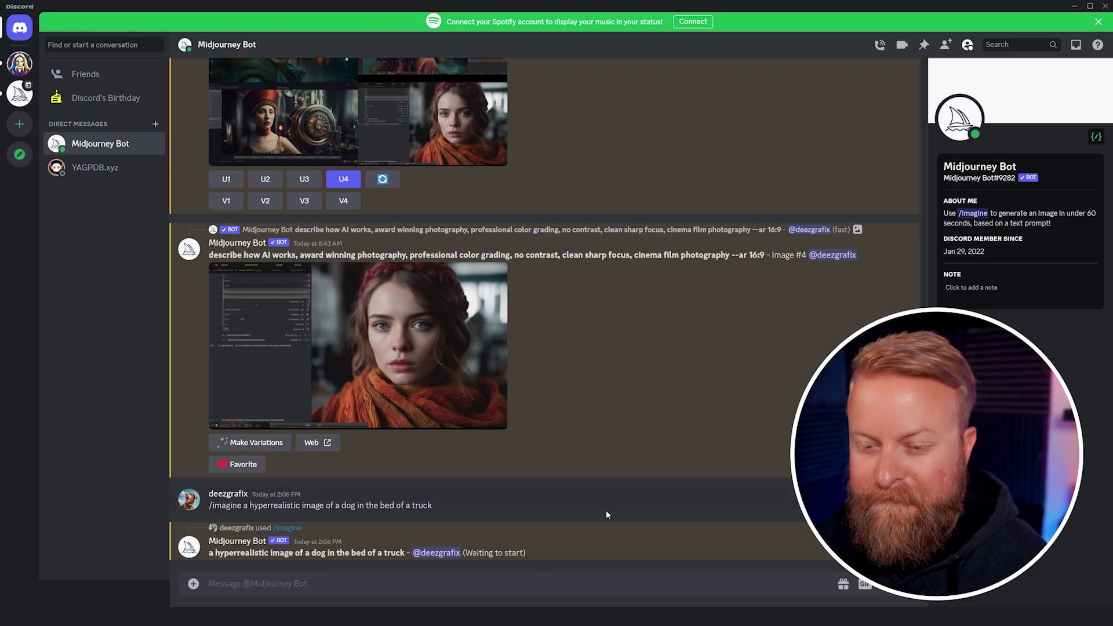
Step: View the finished four-image truck-bed dog grid enlarged, then close the viewer
{"action": "left_click", "coordinate": [272, 354]}
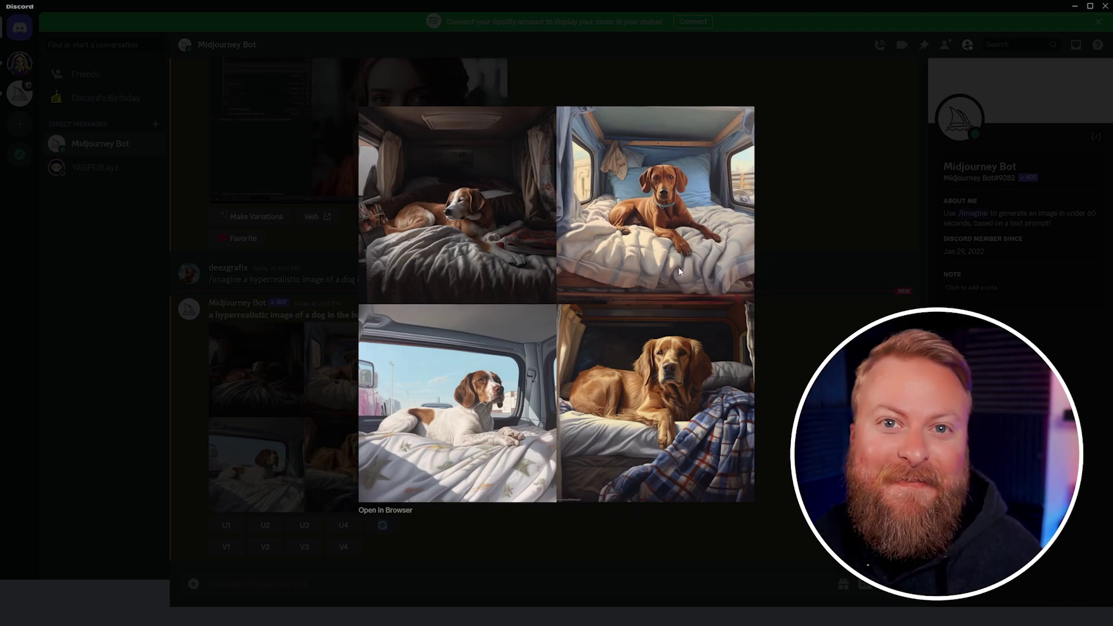
{"action": "left_click", "coordinate": [348, 464]}
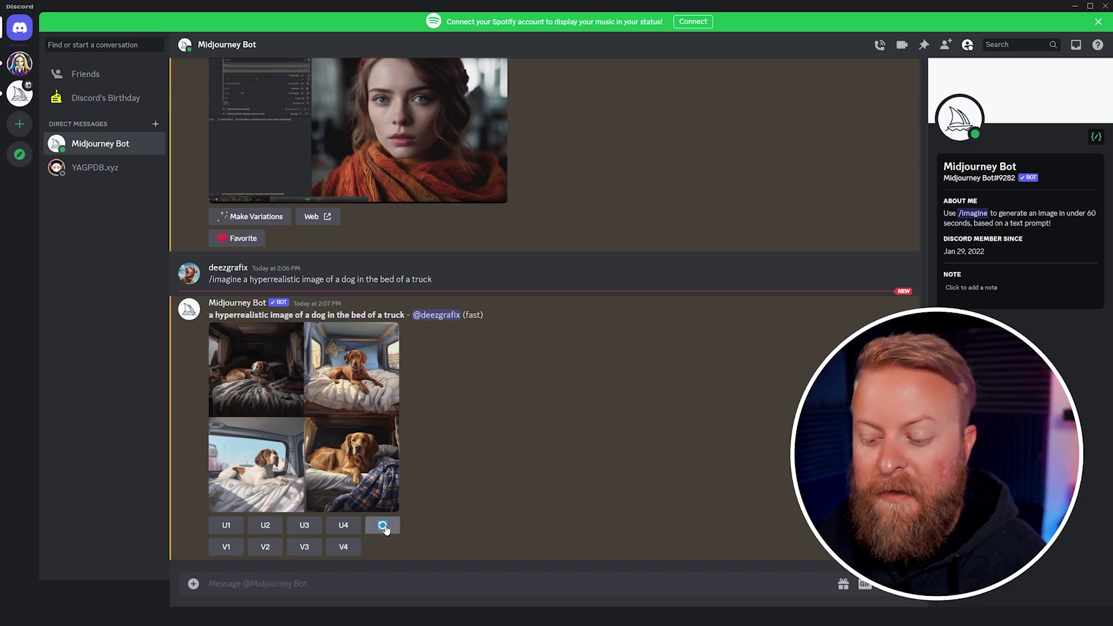
Step: Reroll the dog-in-the-bed-of-a-truck prompt for a second four-image dog grid
{"action": "left_click", "coordinate": [383, 526]}
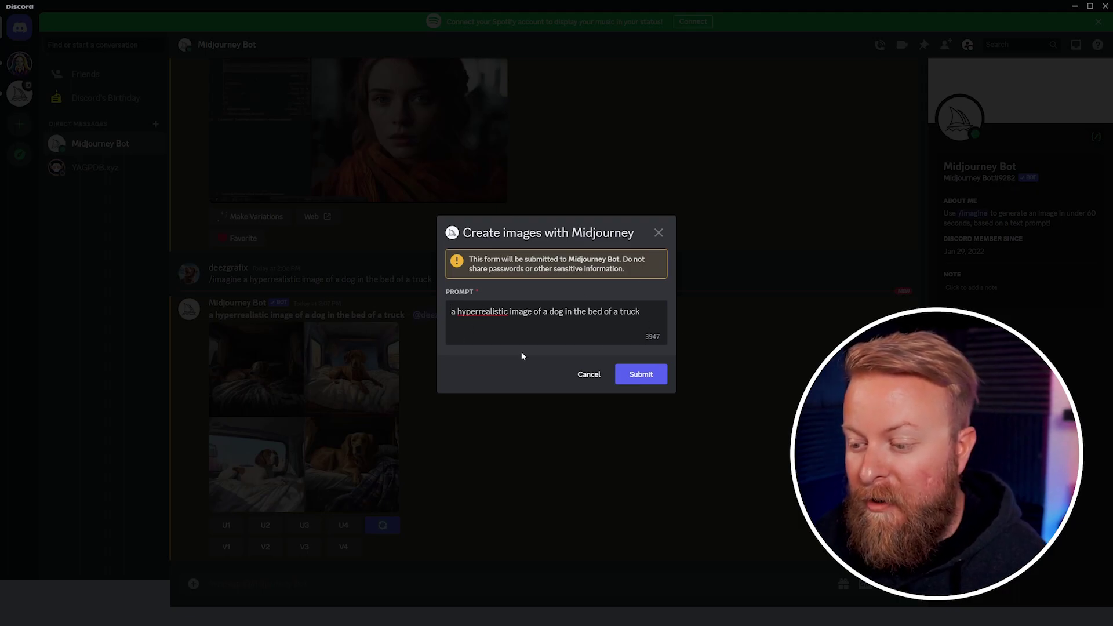
{"action": "key", "text": "Return"}
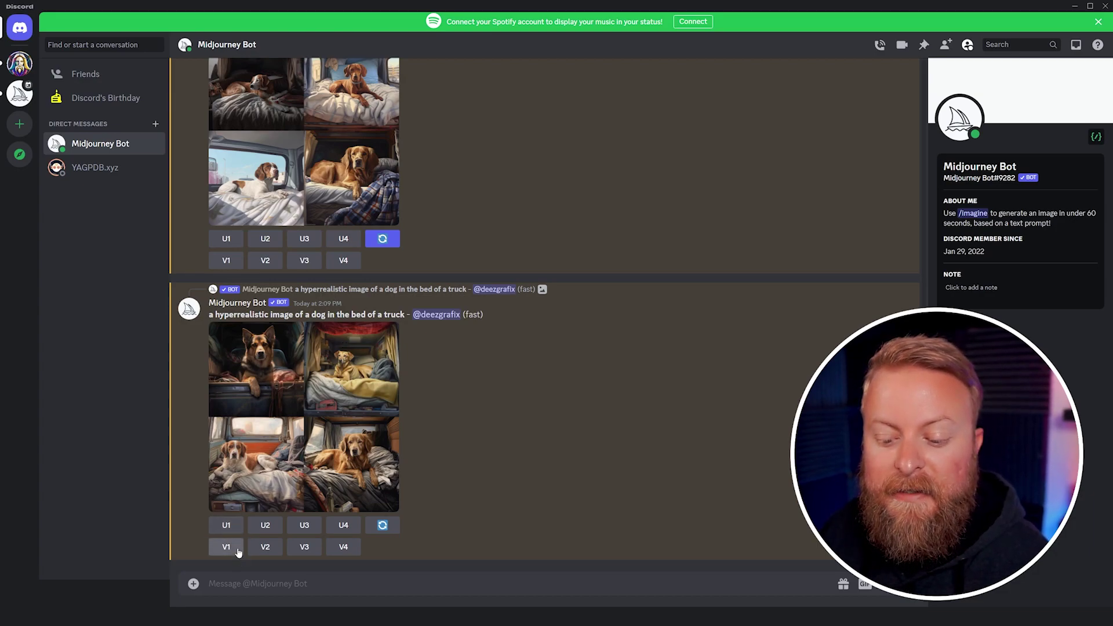
Step: Make V1 variations of the new dog grid's first image, giving four German shepherd versions
{"action": "left_click", "coordinate": [282, 361]}
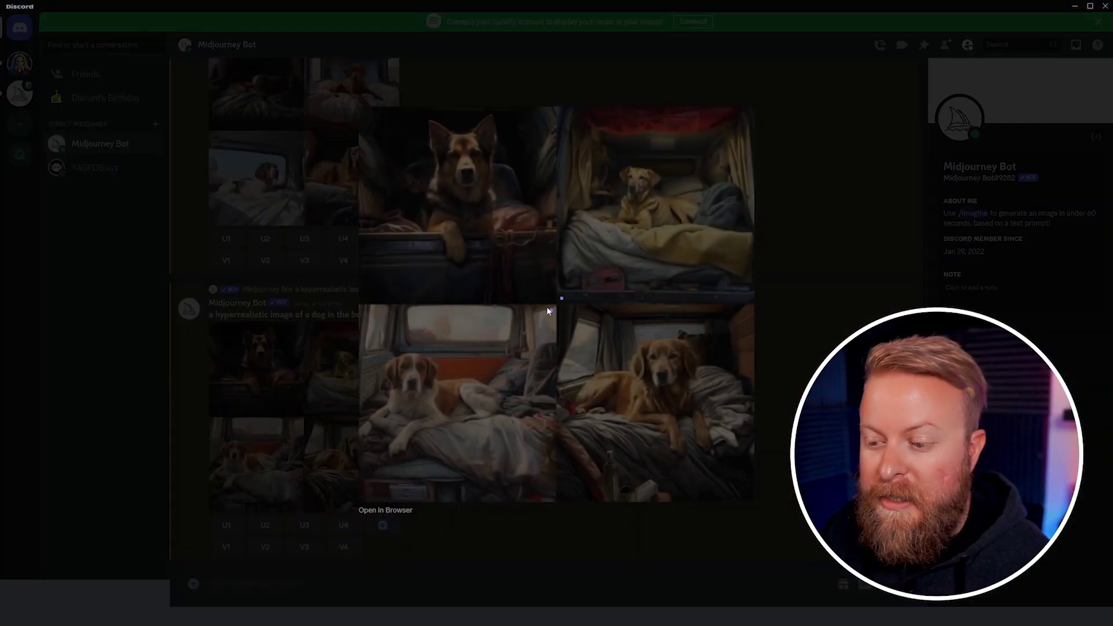
{"action": "left_click", "coordinate": [190, 422]}
{"action": "left_click", "coordinate": [229, 547]}
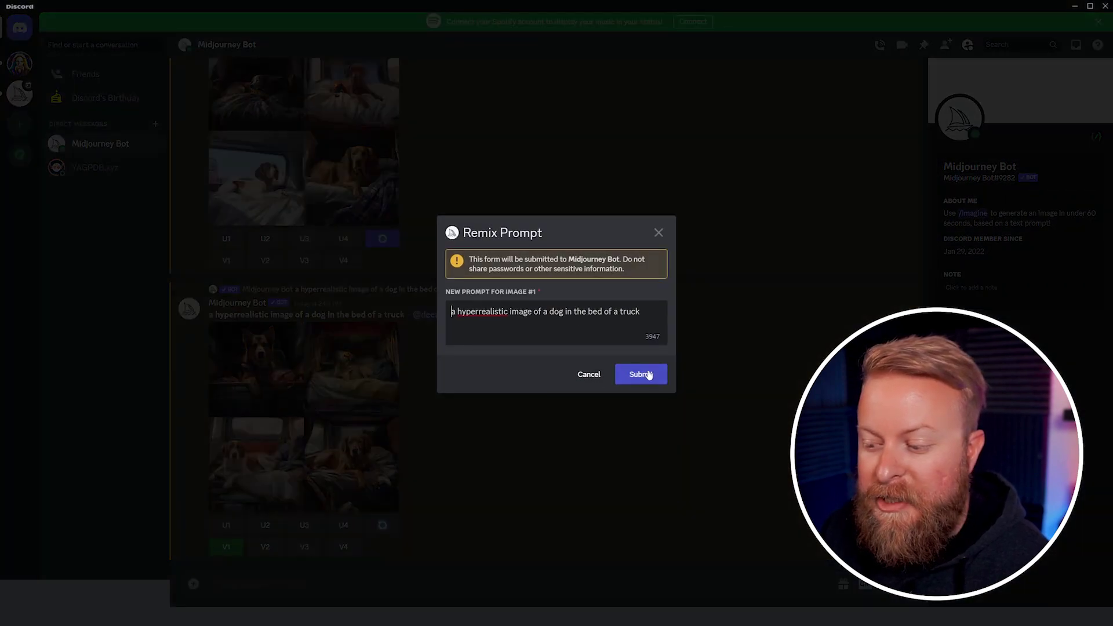
{"action": "left_click", "coordinate": [645, 374]}
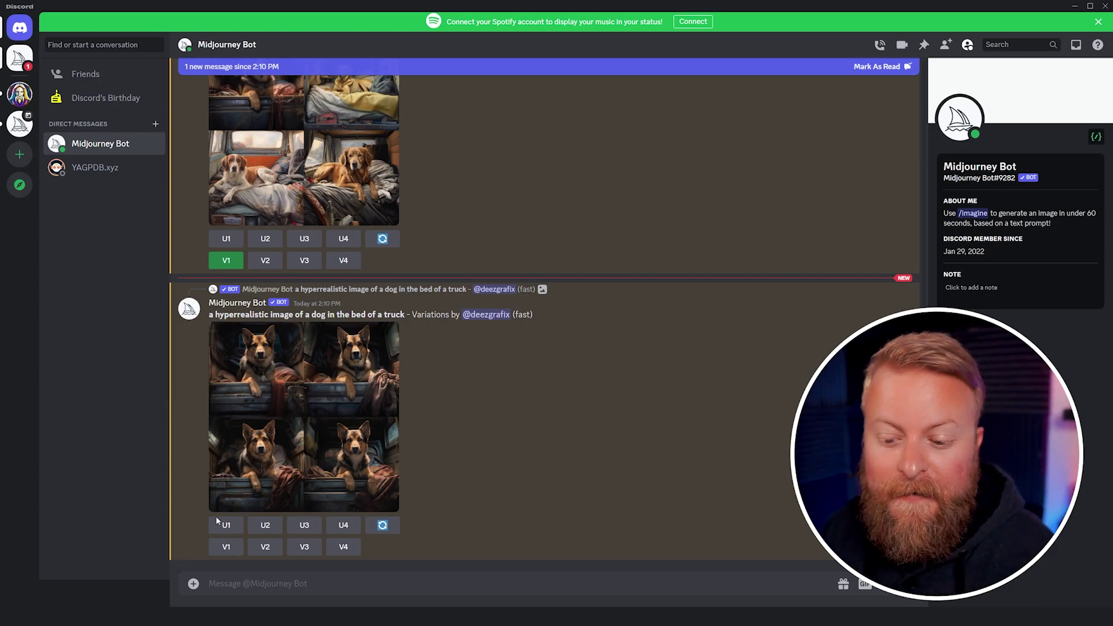
{"action": "left_click", "coordinate": [291, 375]}
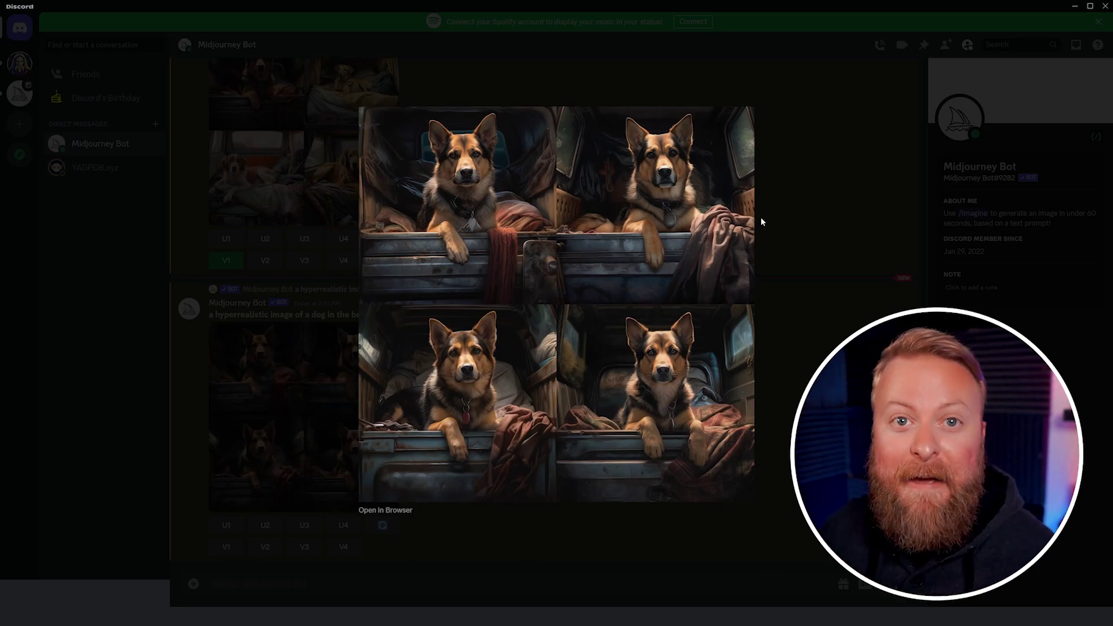
{"action": "left_click", "coordinate": [318, 387]}
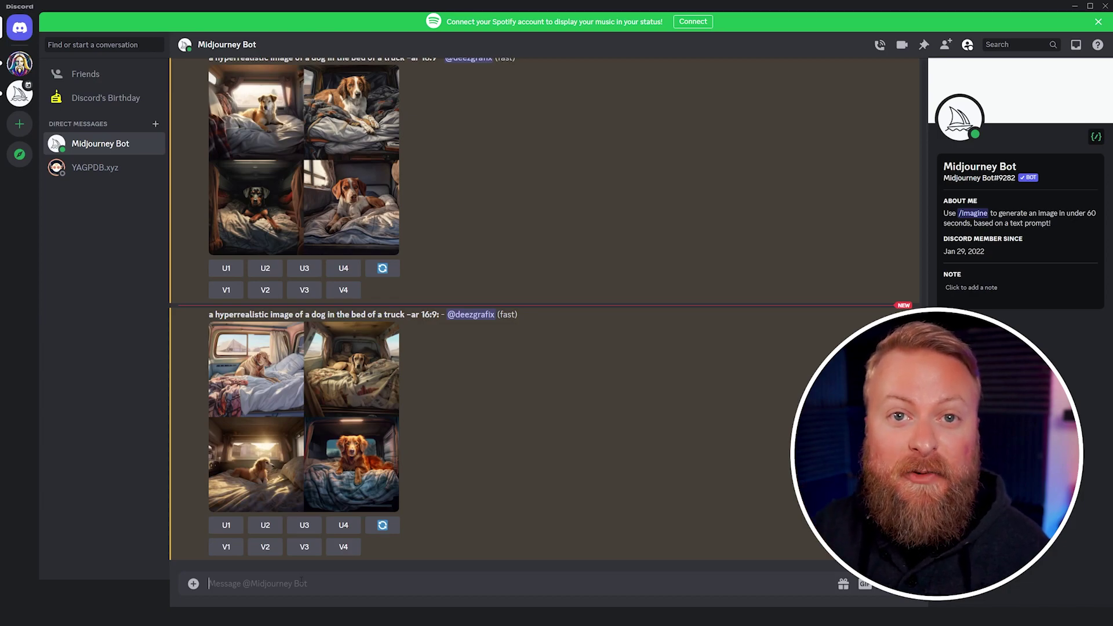
Step: Generate a grid with /imagine 'a photorealistic cat'
{"action": "type", "text": "/imagine"}
{"action": "key", "text": "Tab"}
{"action": "type", "text": "a photorealistic cat"}
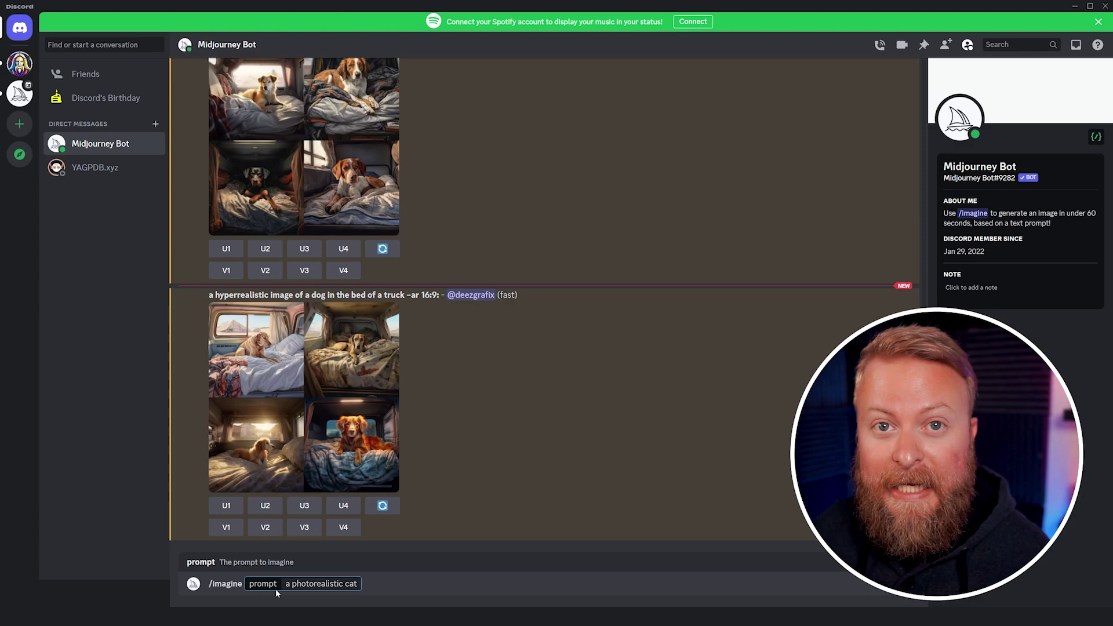
{"action": "key", "text": "Return"}
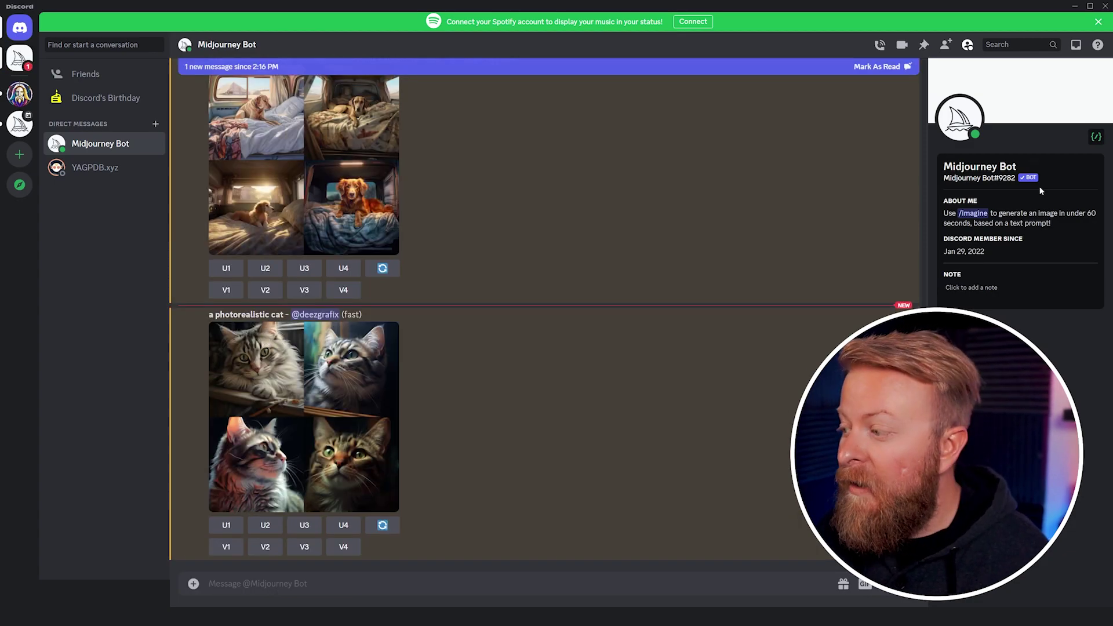
Step: Send /imagine 'a photorealistic cat with long white fur and blue eyes'
{"action": "type", "text": "/imagine prompt a photorealistic cat with long white fur and blue eyes"}
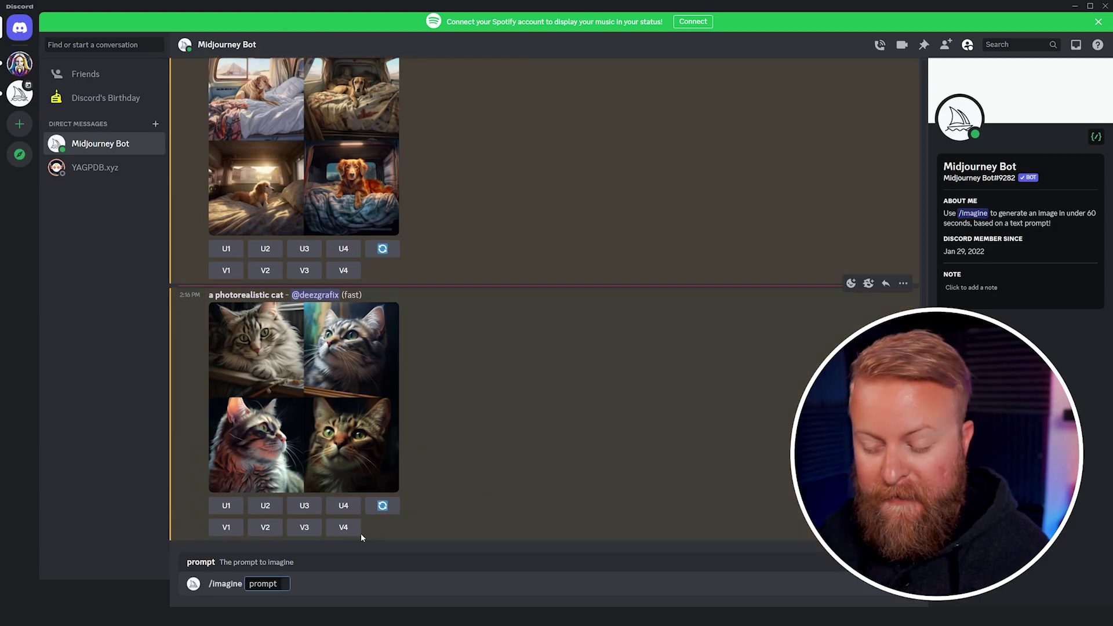
{"action": "type", "text": "a photorealistic cat with long white fur and blue eyes"}
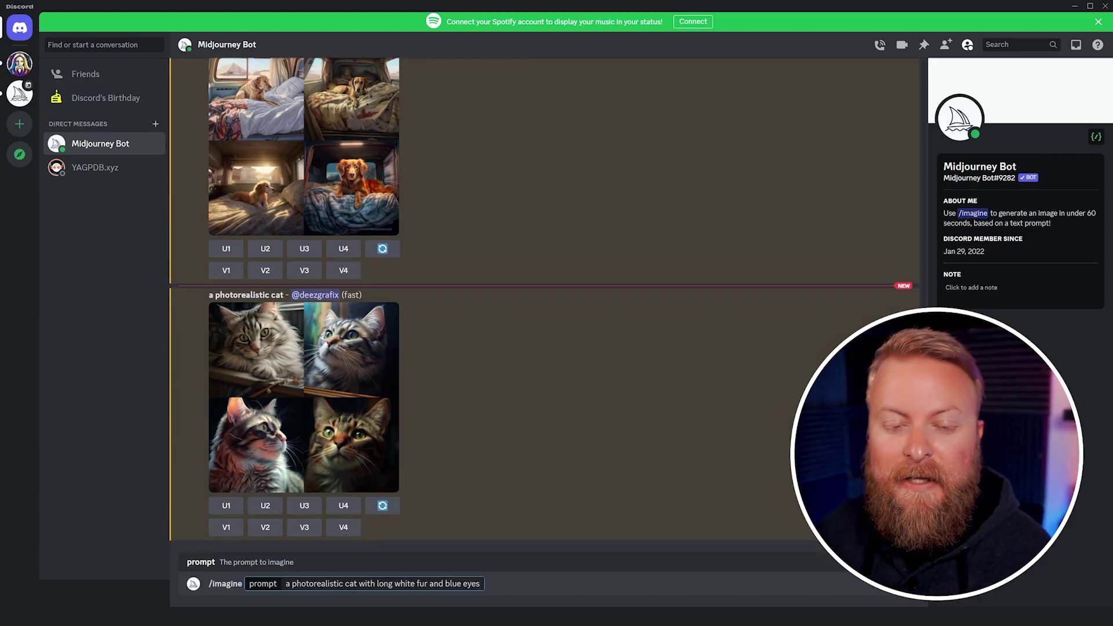
{"action": "key", "text": "Return"}
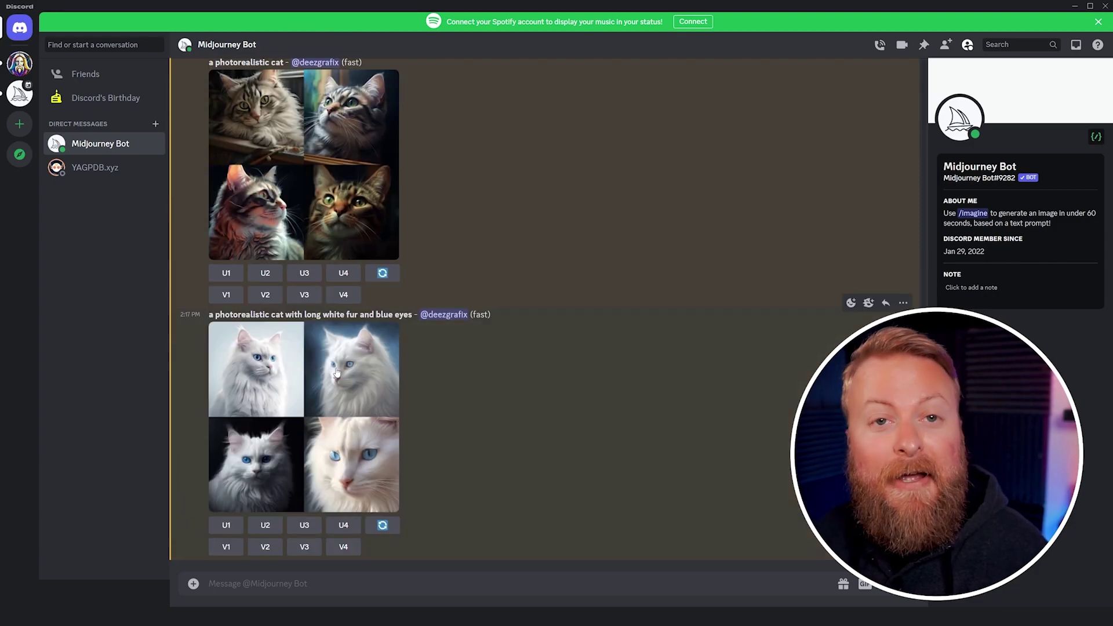
Step: Resend the white-fur blue-eyed cat prompt with 'created in the style of Leonardo da Vinci' appended
{"action": "left_click", "coordinate": [367, 385]}
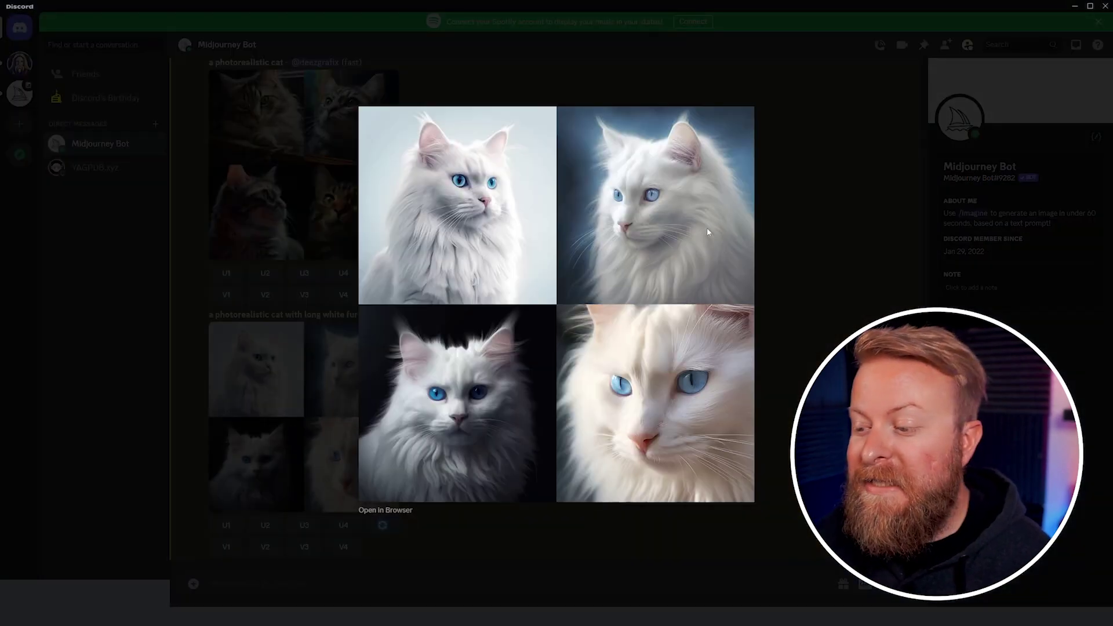
{"action": "left_click", "coordinate": [774, 214]}
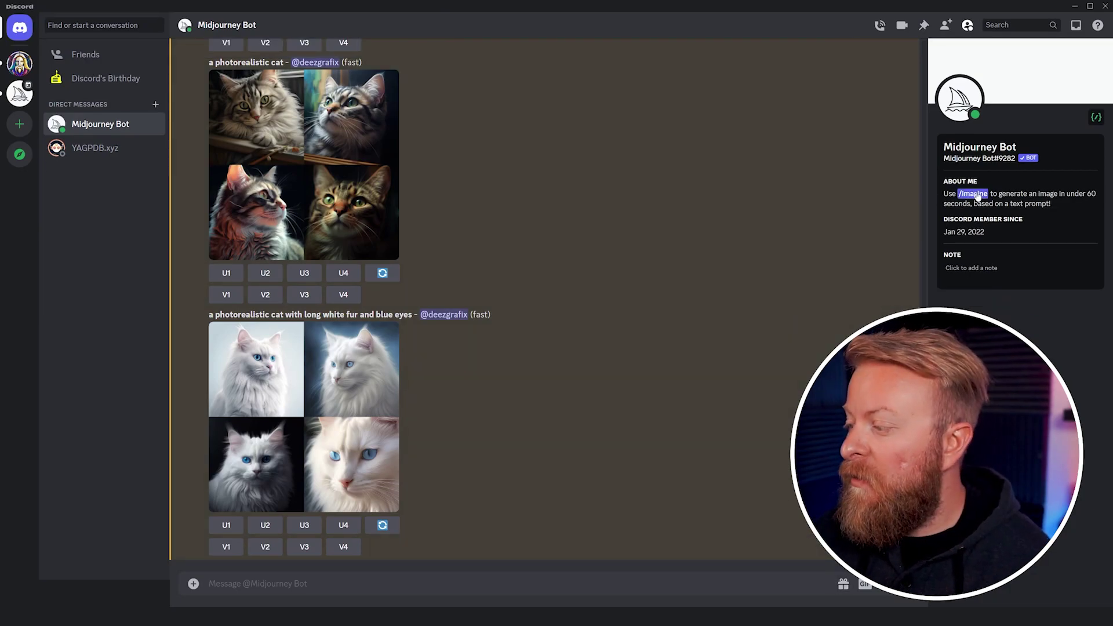
{"action": "type", "text": "/imagine prompt"}
{"action": "type", "text": "a photorealistic cat with long white fur and blue eyes"}
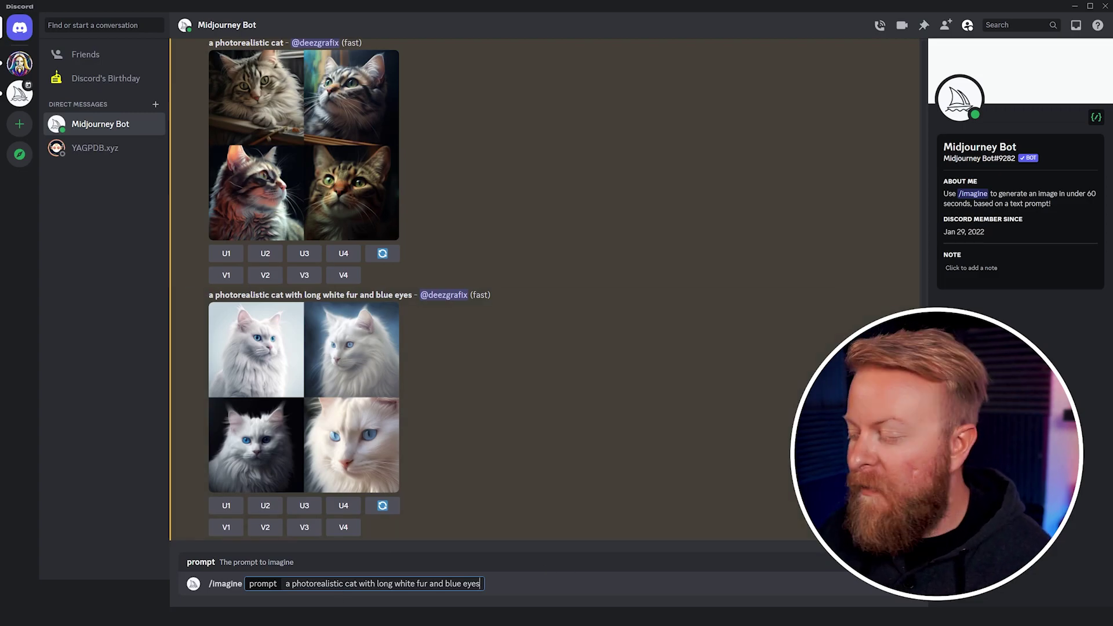
{"action": "type", "text": "created in the style of Leonardo da Vinci"}
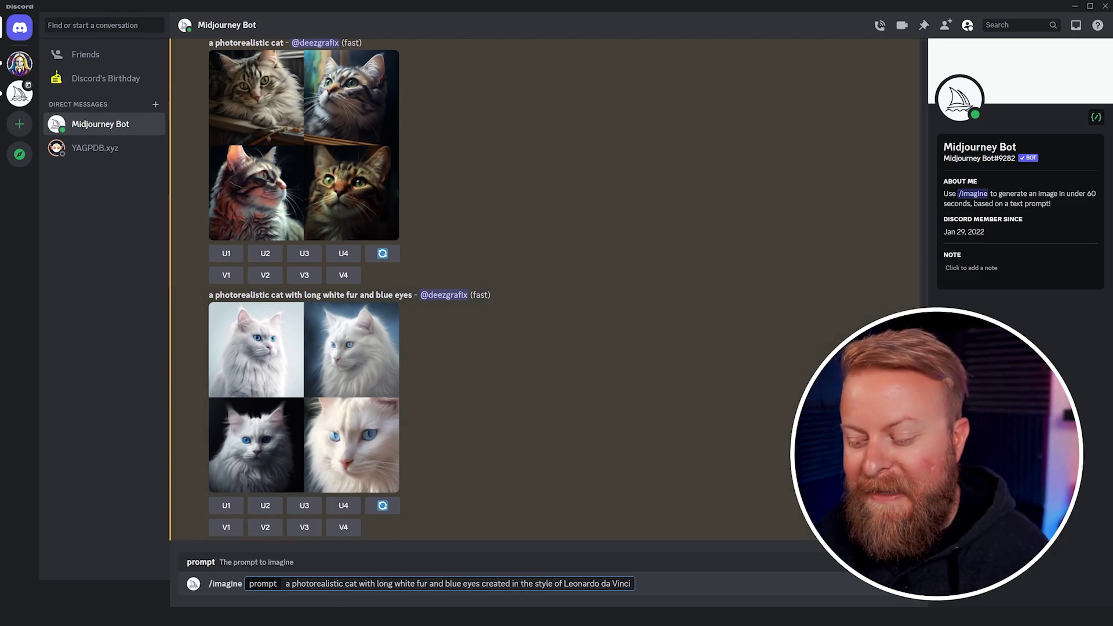
{"action": "key", "text": "Return"}
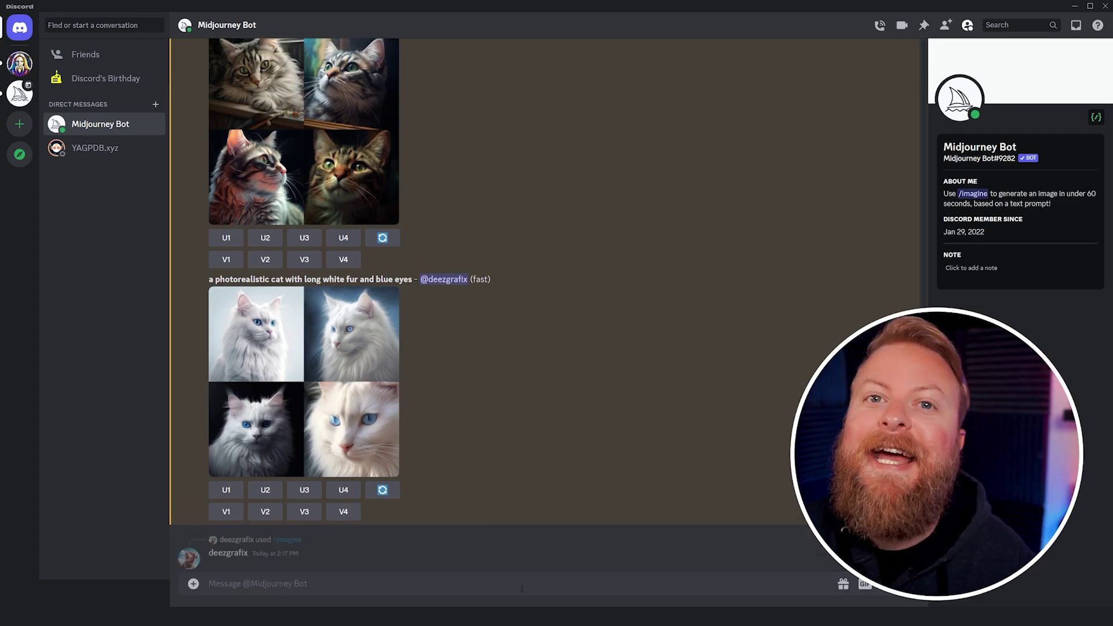
{"action": "left_click", "coordinate": [341, 416]}
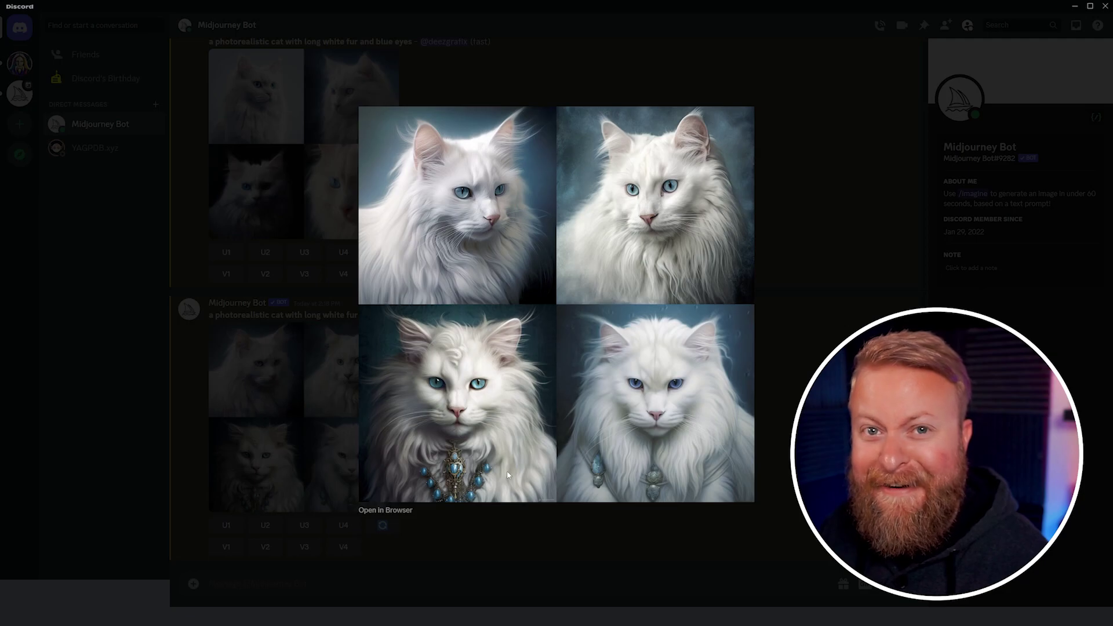
{"action": "left_click", "coordinate": [493, 527]}
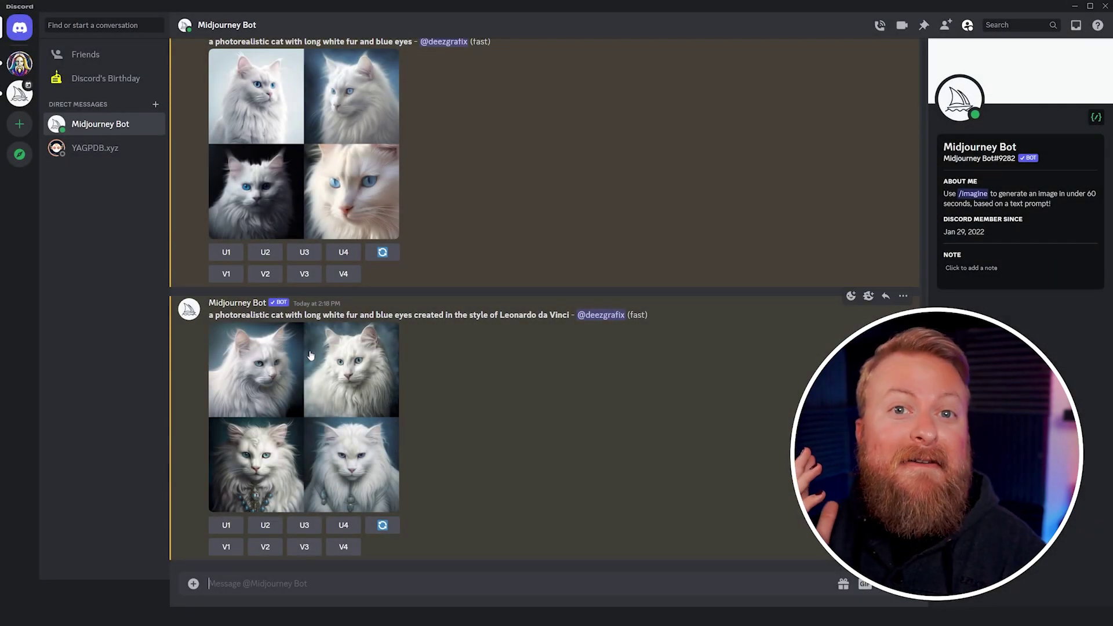